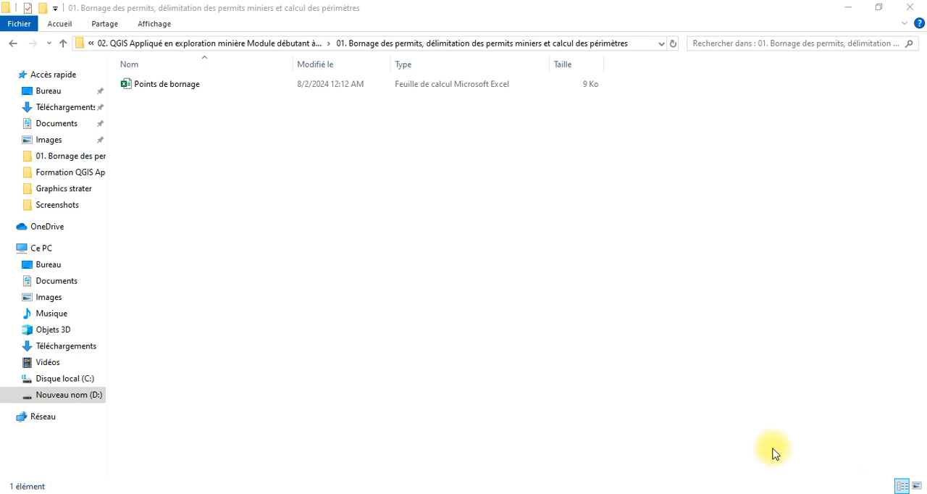
Open the Points de bornage workbook in Excel
{"action": "left_click", "coordinate": [313, 91]}
{"action": "double_click", "coordinate": [313, 91]}
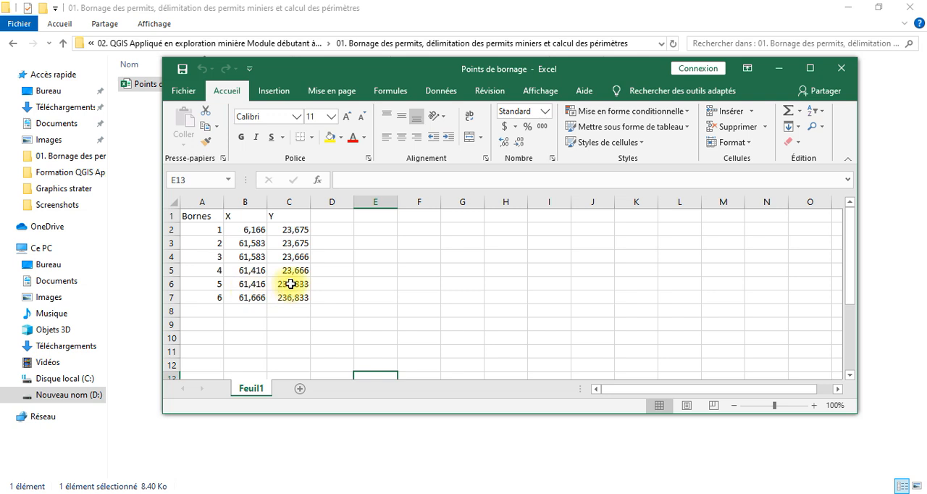
Fill the X value of borne 1 (B2) down to borne 2 (B3)
{"action": "double_click", "coordinate": [252, 244]}
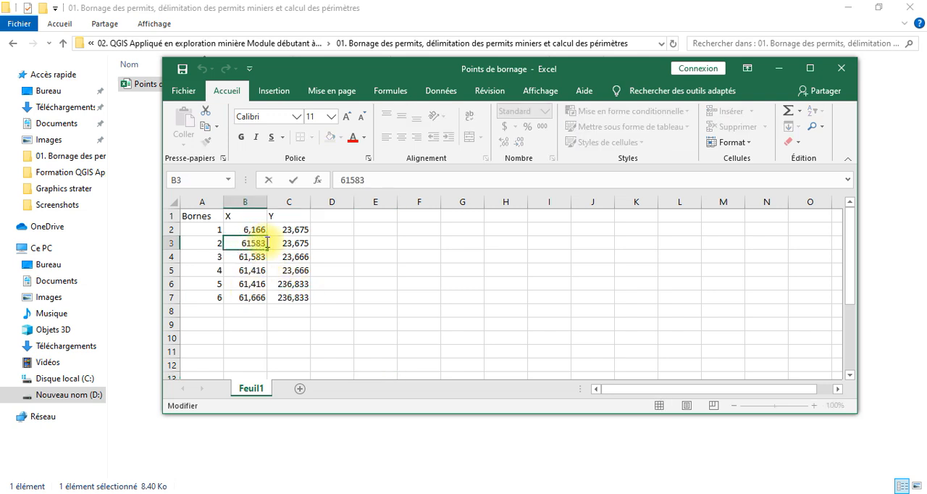
{"action": "left_click", "coordinate": [259, 228]}
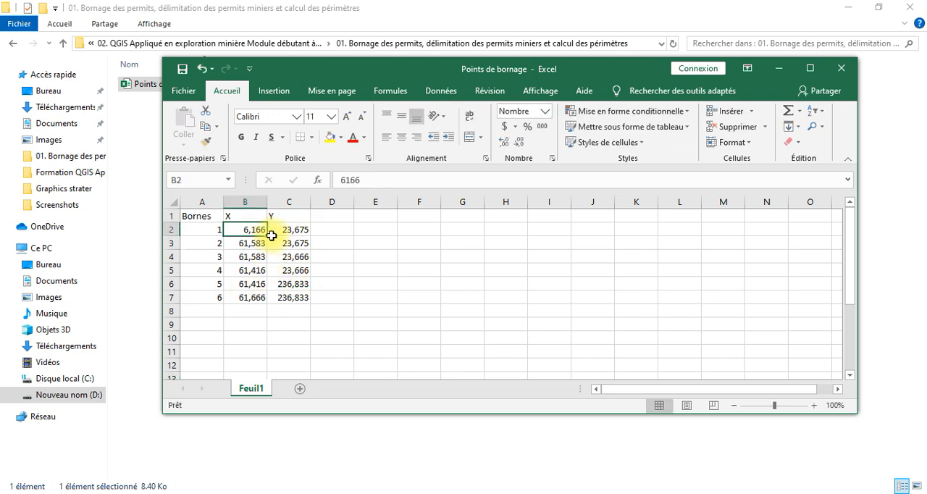
{"action": "left_click_drag", "start_coordinate": [267, 236], "coordinate": [265, 245]}
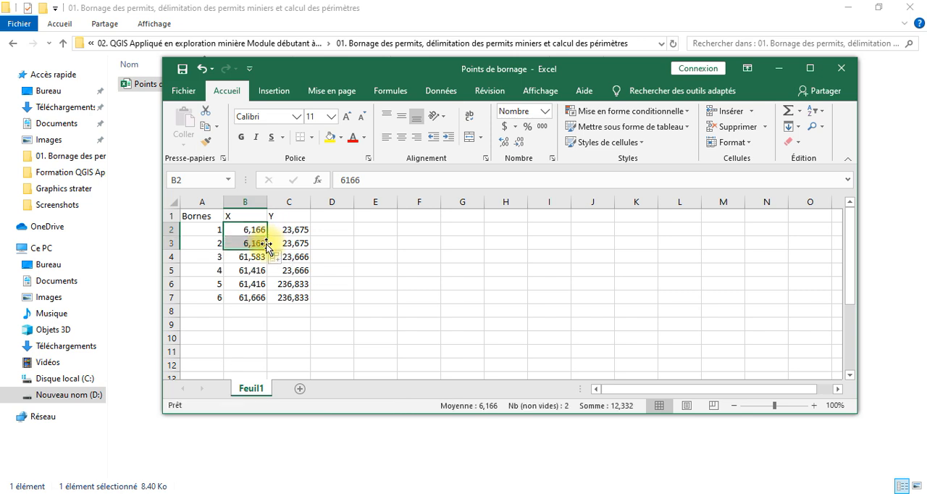
Set the X coordinate of borne 3 in cell B4 to 6.1416
{"action": "left_click", "coordinate": [259, 256]}
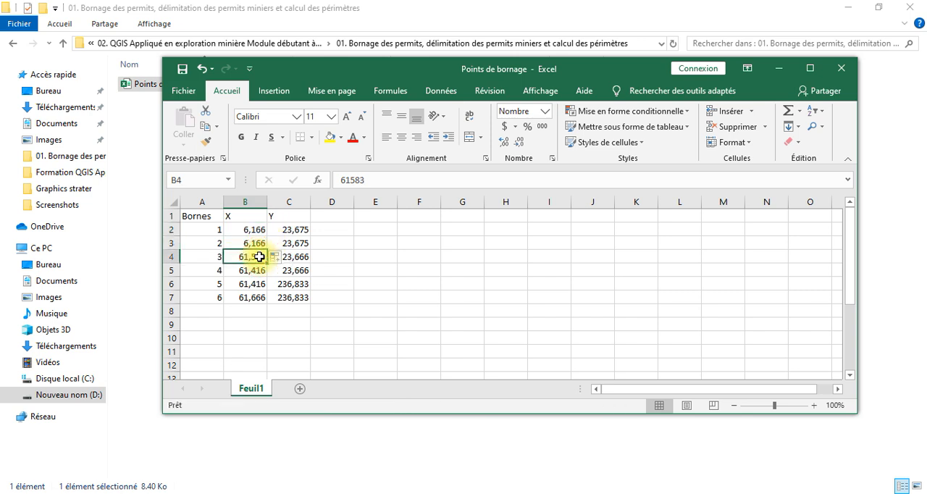
{"action": "double_click", "coordinate": [248, 256]}
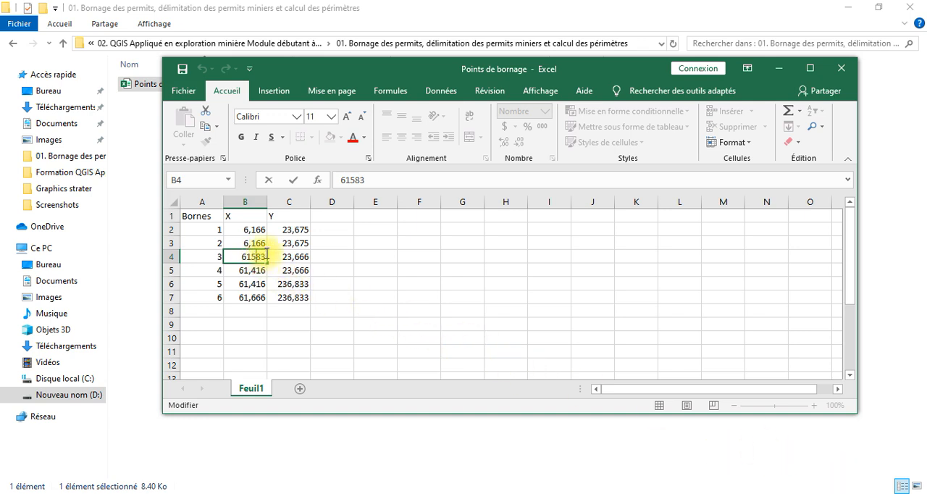
{"action": "key", "text": "BackSpace"}
{"action": "key", "text": "BackSpace"}
{"action": "key", "text": "BackSpace"}
{"action": "key", "text": "BackSpace"}
{"action": "type", "text": ".1416"}
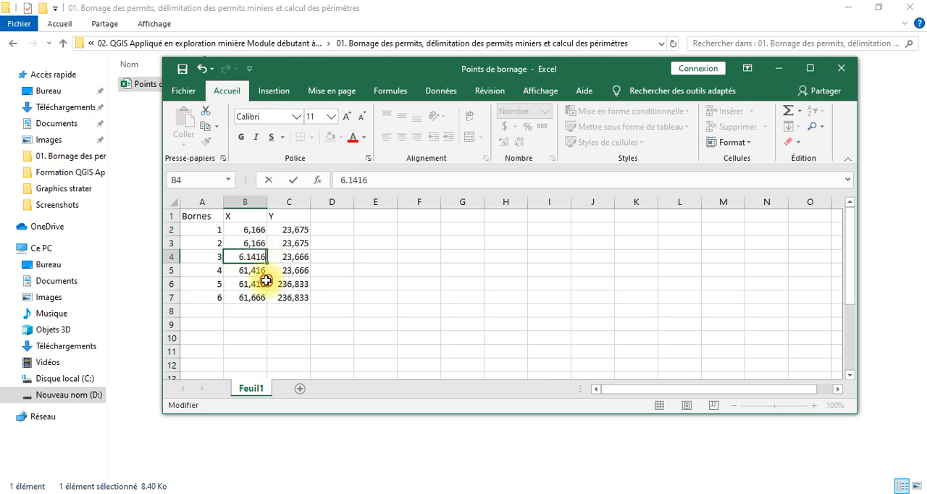
{"action": "key", "text": "Return"}
Undo the last entry and show the X coordinate of borne 3 in B4 with four decimal places
{"action": "double_click", "coordinate": [262, 260]}
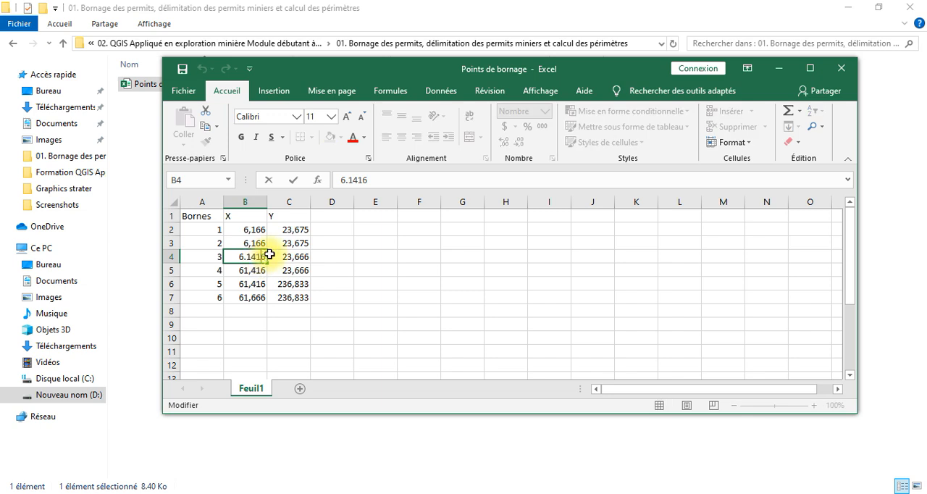
{"action": "left_click_drag", "start_coordinate": [250, 282], "coordinate": [260, 259]}
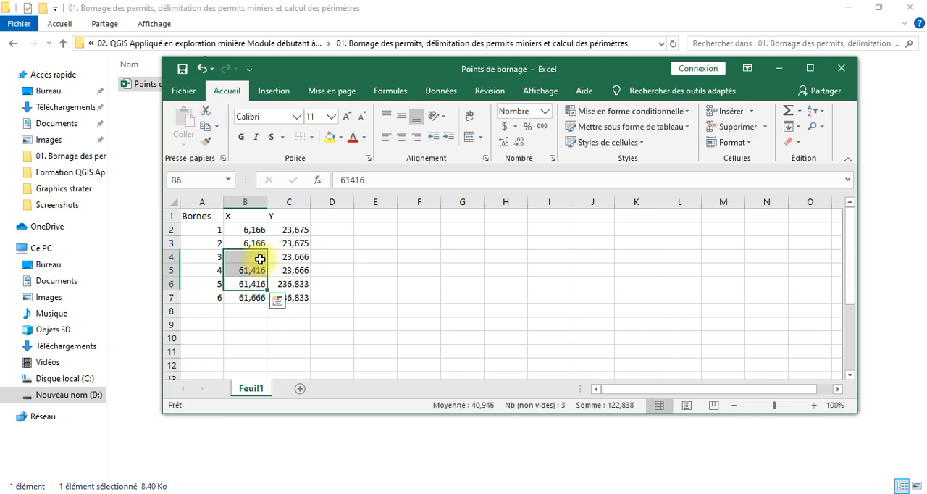
{"action": "left_click", "coordinate": [202, 68]}
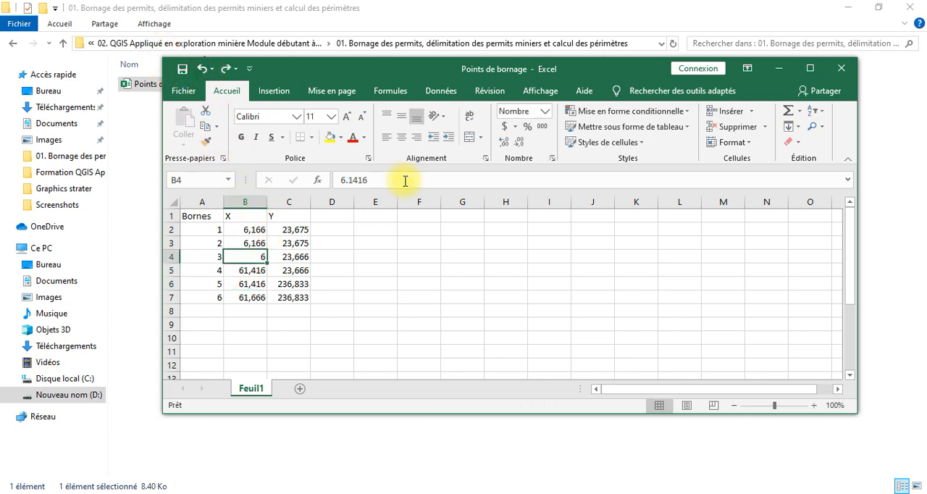
{"action": "left_click", "coordinate": [507, 141]}
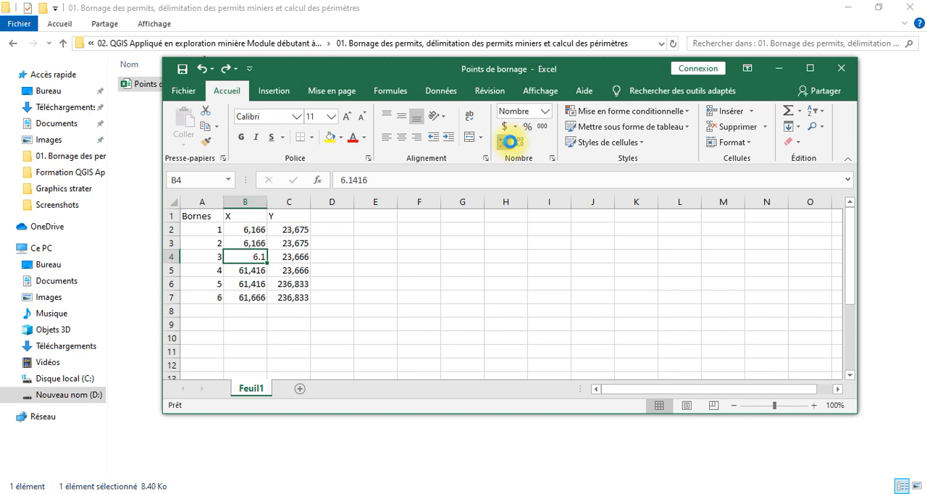
{"action": "left_click", "coordinate": [508, 142]}
{"action": "left_click", "coordinate": [509, 142]}
{"action": "left_click", "coordinate": [508, 142]}
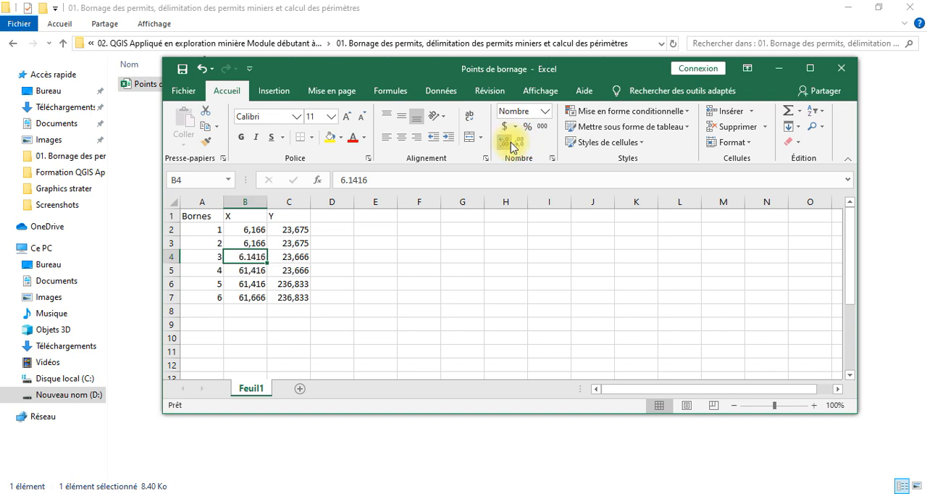
Set the X coordinate of borne 2 in cell B3 to 6.166 and show it with four decimal places
{"action": "left_click", "coordinate": [255, 244]}
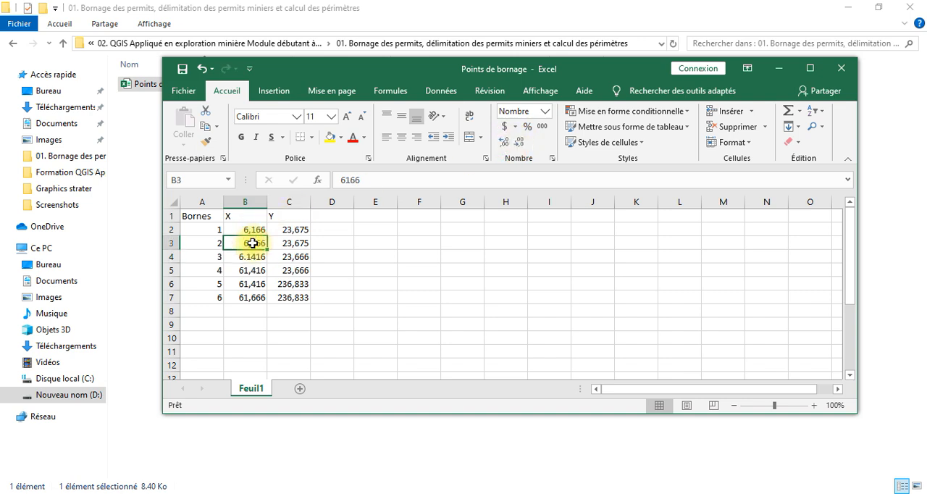
{"action": "double_click", "coordinate": [254, 244]}
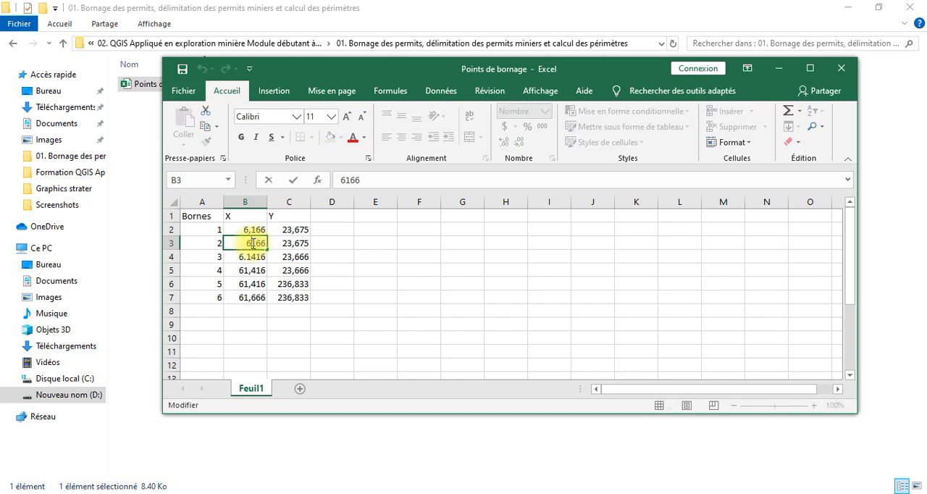
{"action": "type", "text": ","}
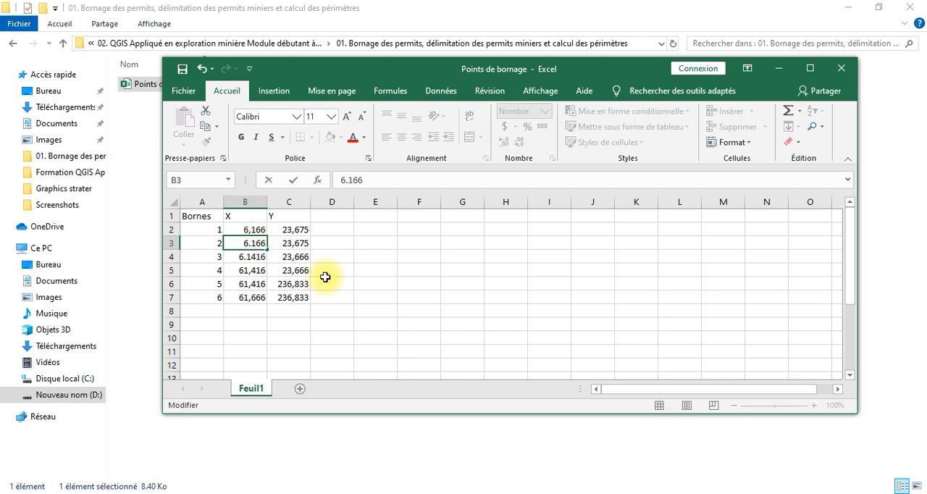
{"action": "left_click", "coordinate": [344, 284]}
{"action": "left_click", "coordinate": [262, 242]}
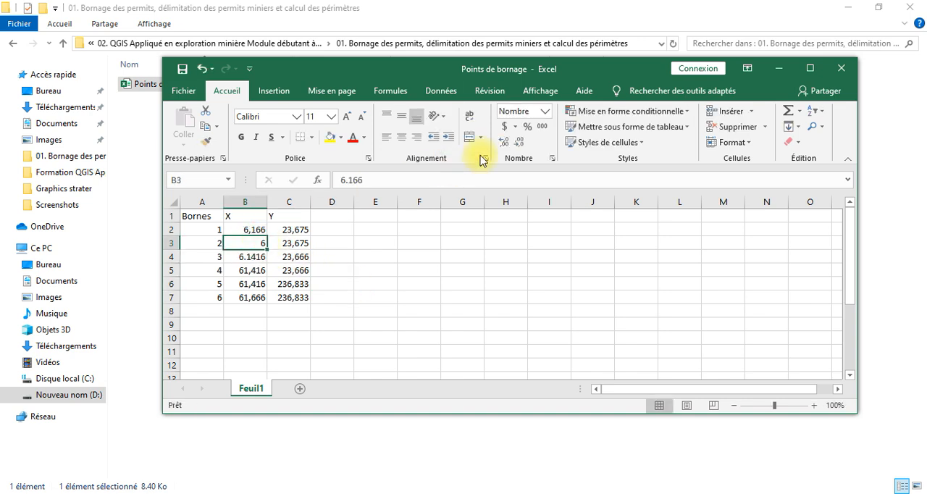
{"action": "left_click", "coordinate": [510, 142]}
{"action": "left_click", "coordinate": [510, 143]}
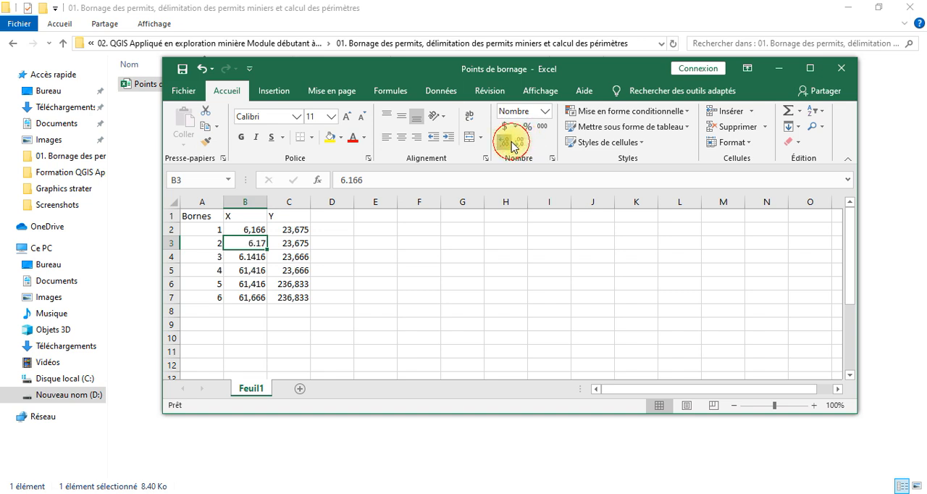
{"action": "left_click", "coordinate": [510, 142]}
{"action": "left_click", "coordinate": [509, 143]}
Enter 6.1660 as the X coordinate of borne 1 in cell B2
{"action": "left_click", "coordinate": [259, 229]}
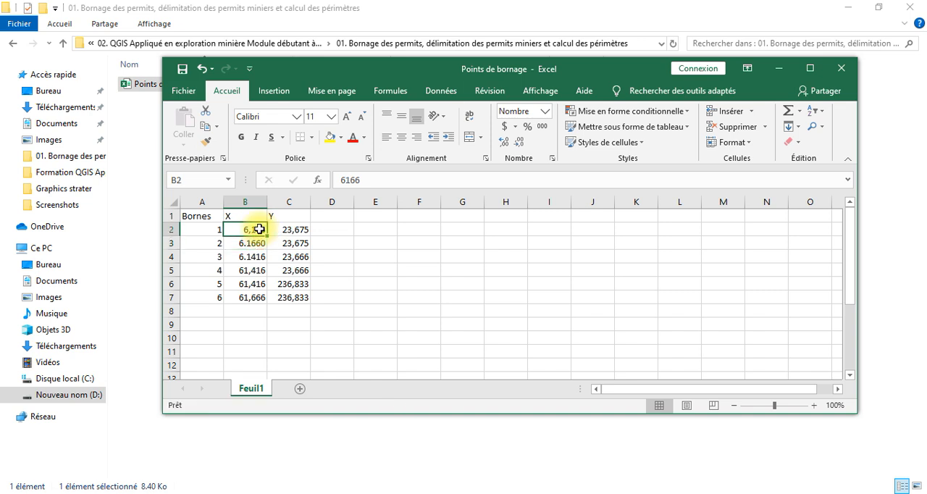
{"action": "type", "text": "6."}
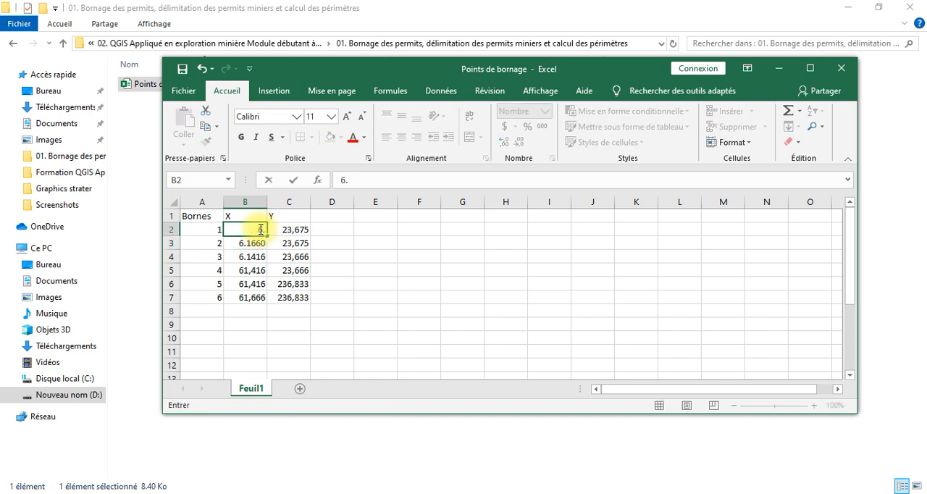
{"action": "type", "text": "1660"}
Set the Y coordinate of borne 1 in C2 to 23.675 and fill it down to borne 2 in C3
{"action": "left_click", "coordinate": [292, 231]}
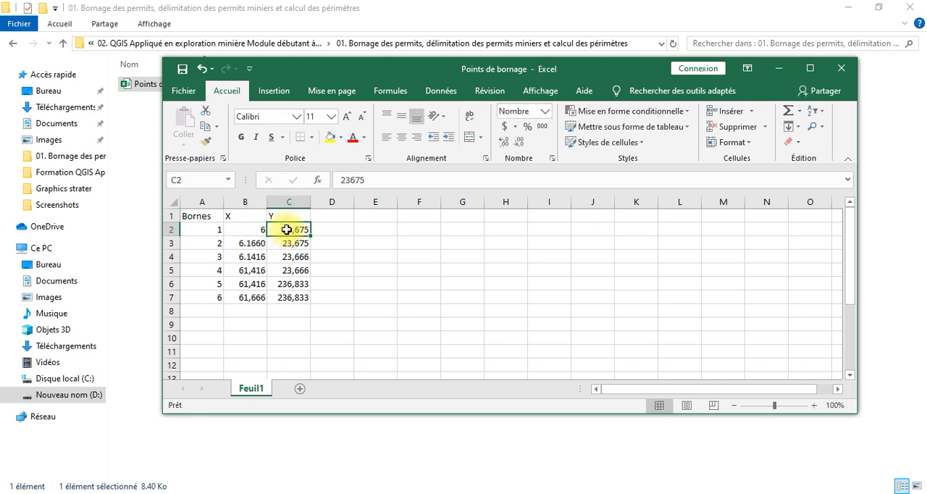
{"action": "double_click", "coordinate": [295, 231]}
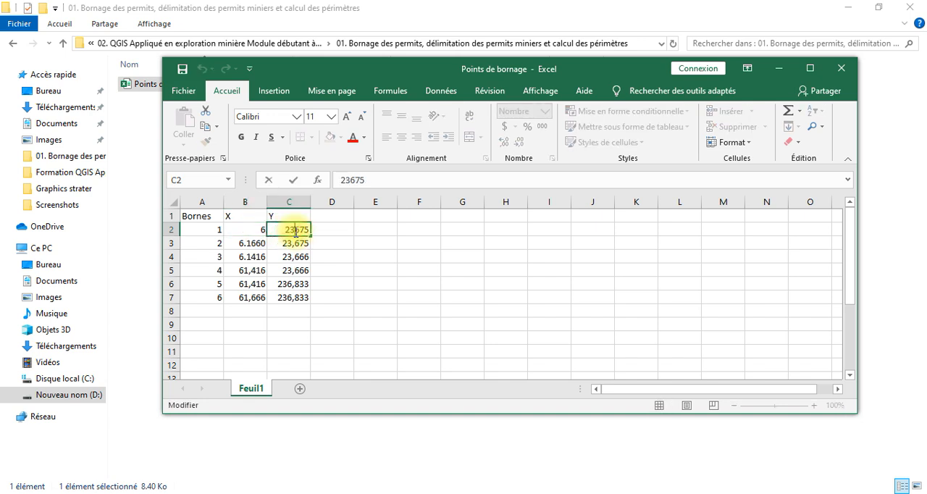
{"action": "type", "text": "."}
{"action": "left_click_drag", "start_coordinate": [309, 235], "coordinate": [304, 246]}
Show the X coordinate of borne 1 in cell B2 with four decimal places
{"action": "left_click", "coordinate": [249, 230]}
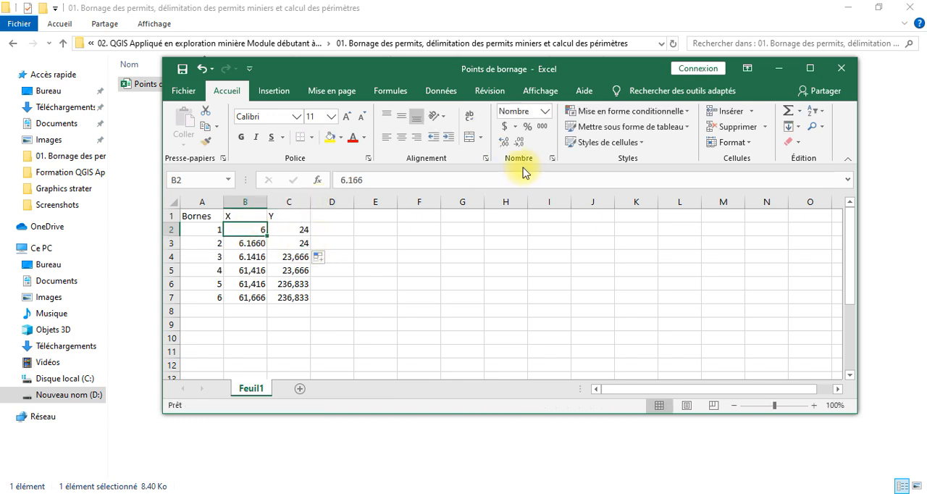
{"action": "left_click", "coordinate": [522, 143]}
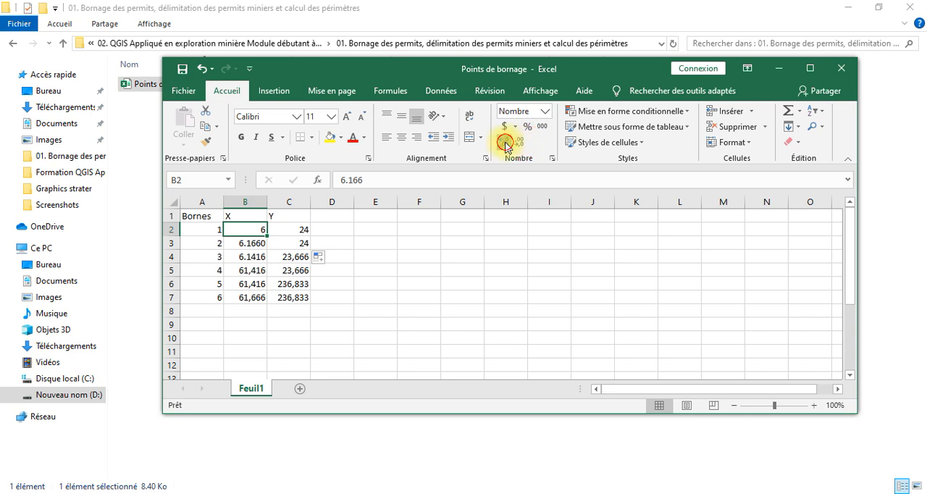
{"action": "left_click", "coordinate": [505, 141]}
{"action": "left_click", "coordinate": [504, 141]}
{"action": "left_click", "coordinate": [504, 142]}
{"action": "left_click", "coordinate": [505, 143]}
Show the Y coordinates of bornes 1 and 2 in cells C2 and C3 with four decimal places
{"action": "left_click", "coordinate": [304, 231]}
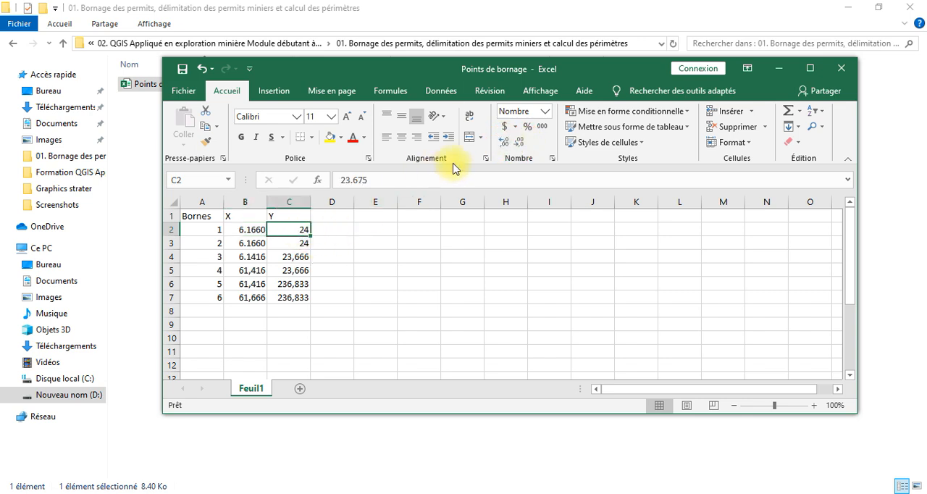
{"action": "left_click", "coordinate": [503, 143]}
{"action": "left_click", "coordinate": [503, 142]}
{"action": "left_click", "coordinate": [504, 143]}
{"action": "left_click", "coordinate": [504, 142]}
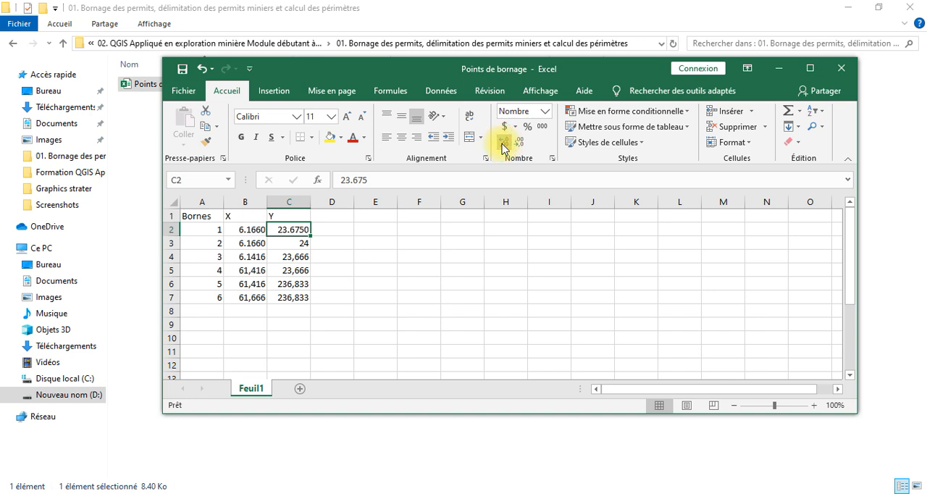
{"action": "left_click", "coordinate": [299, 244]}
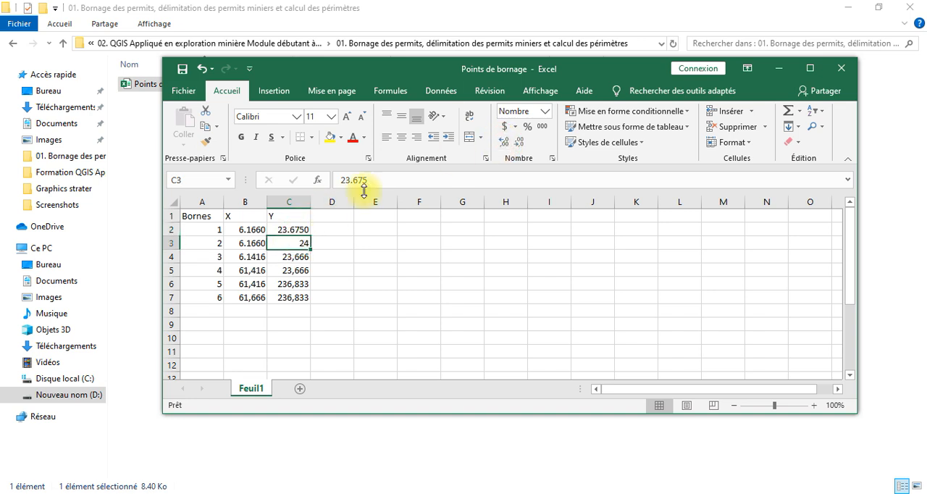
{"action": "left_click", "coordinate": [505, 142]}
{"action": "left_click", "coordinate": [505, 142]}
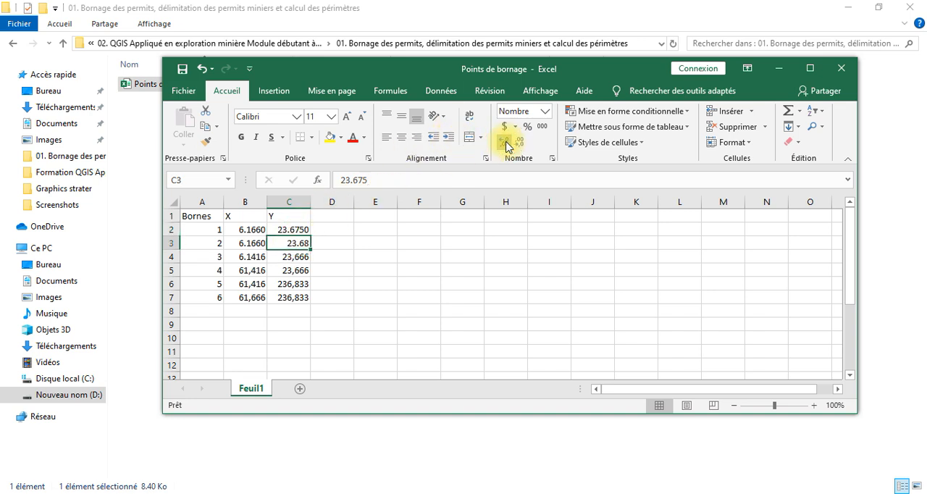
{"action": "left_click", "coordinate": [504, 143]}
{"action": "left_click", "coordinate": [505, 143]}
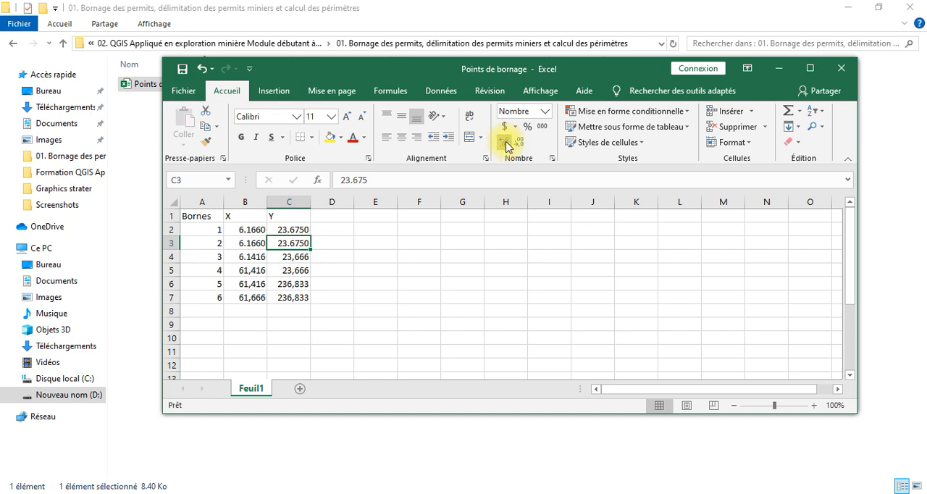
Fill the X coordinate of borne 3 (B4) down to borne 4 (B5)
{"action": "left_click", "coordinate": [255, 258]}
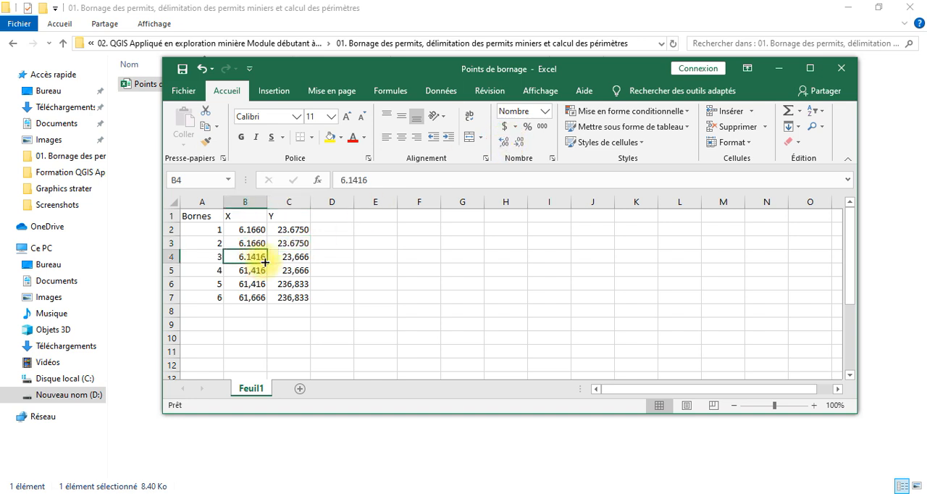
{"action": "left_click_drag", "start_coordinate": [265, 263], "coordinate": [265, 275]}
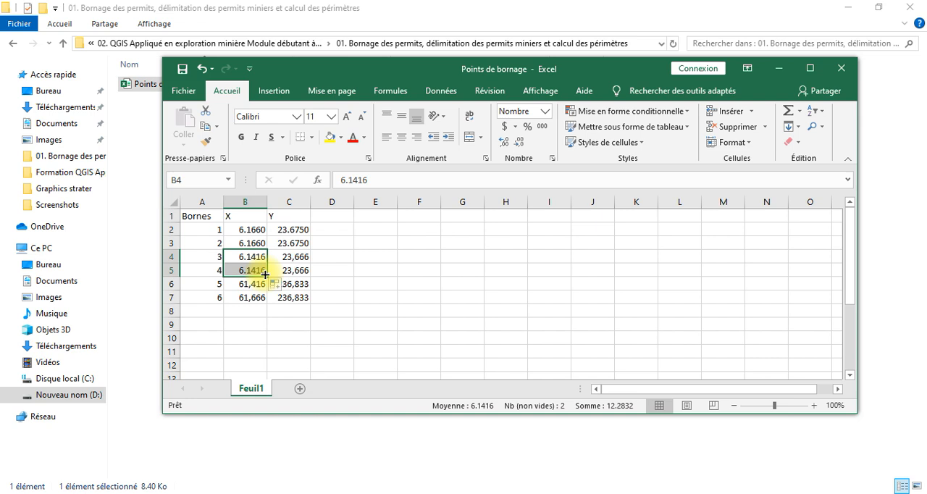
{"action": "left_click", "coordinate": [260, 285]}
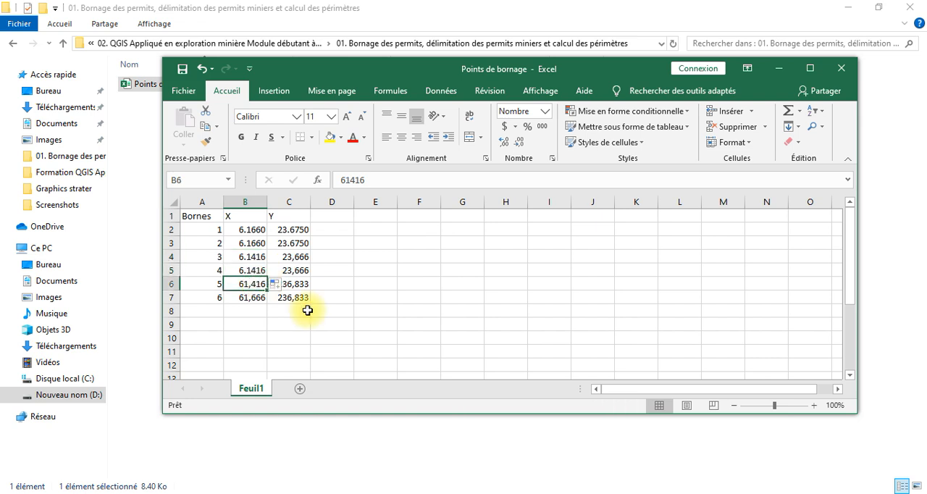
{"action": "left_click", "coordinate": [250, 286]}
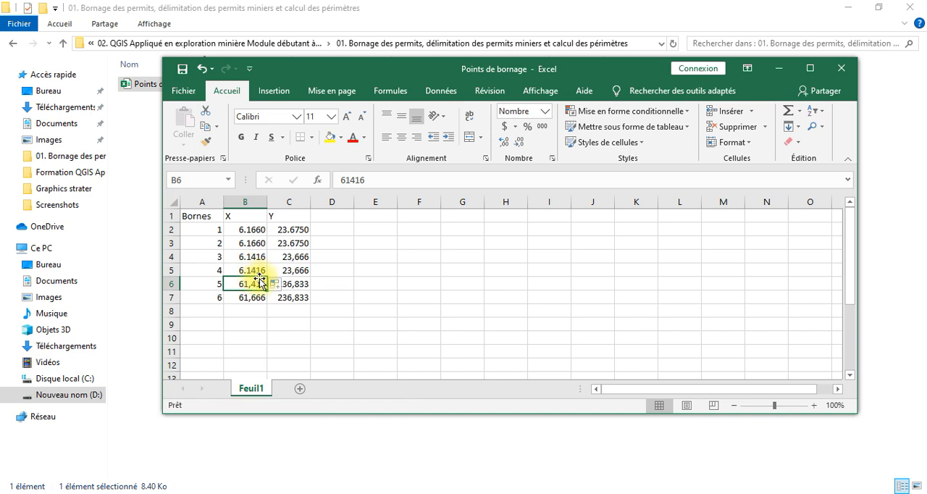
{"action": "left_click", "coordinate": [265, 272]}
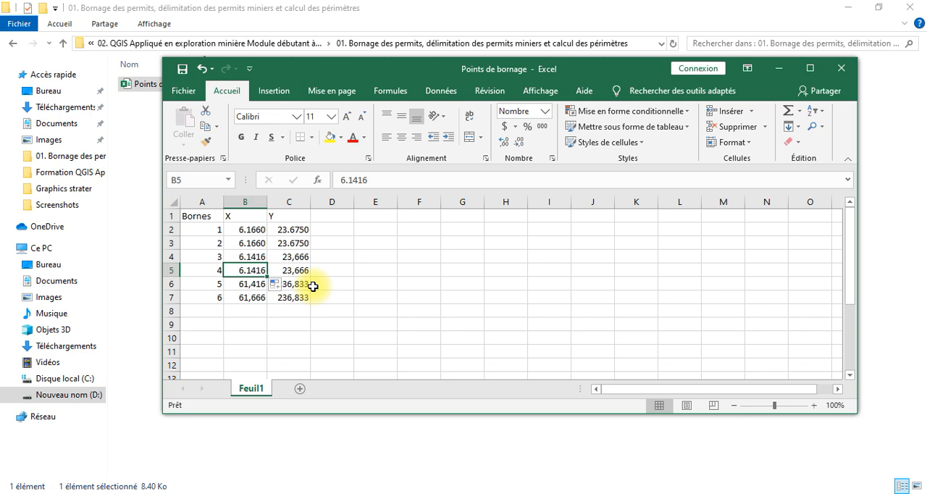
Set the X coordinate of borne 2 in cell B3 to 6.1583
{"action": "double_click", "coordinate": [264, 245]}
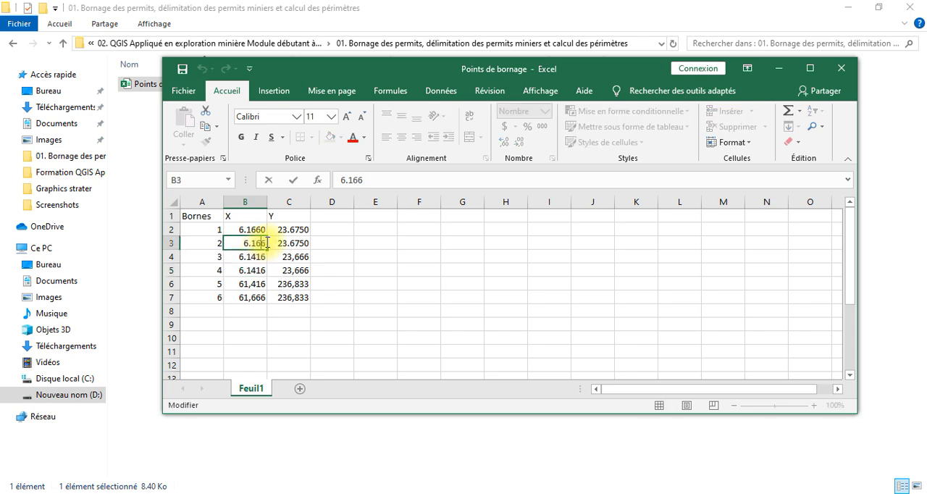
{"action": "key", "text": "BackSpace"}
{"action": "key", "text": "BackSpace"}
{"action": "type", "text": "55"}
{"action": "key", "text": "BackSpace"}
{"action": "type", "text": "83"}
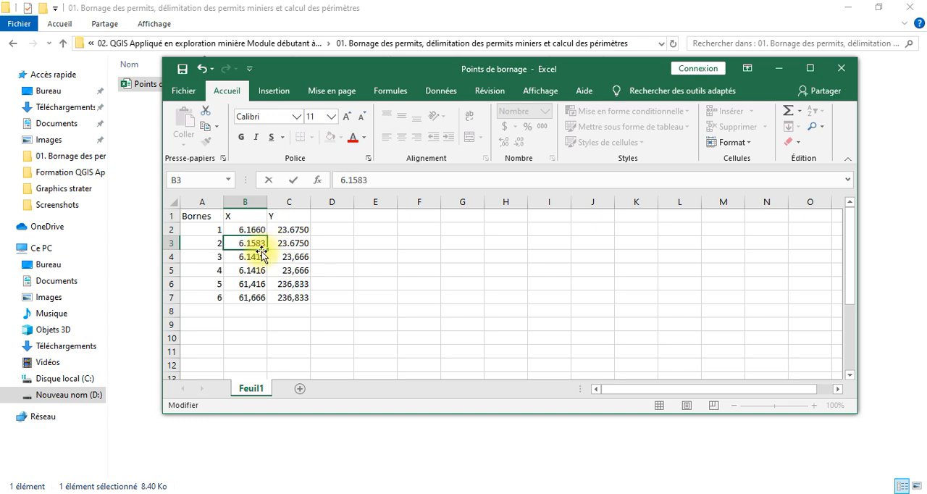
{"action": "left_click", "coordinate": [252, 256]}
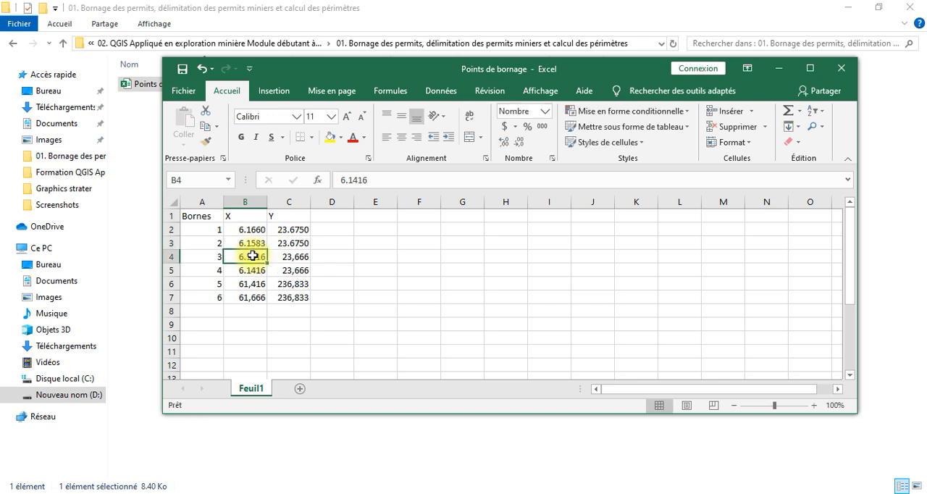
Fill the X coordinate of borne 2 (B3) down to borne 3 (B4), and that of borne 4 (B5) down to borne 5 (B6)
{"action": "left_click", "coordinate": [259, 243]}
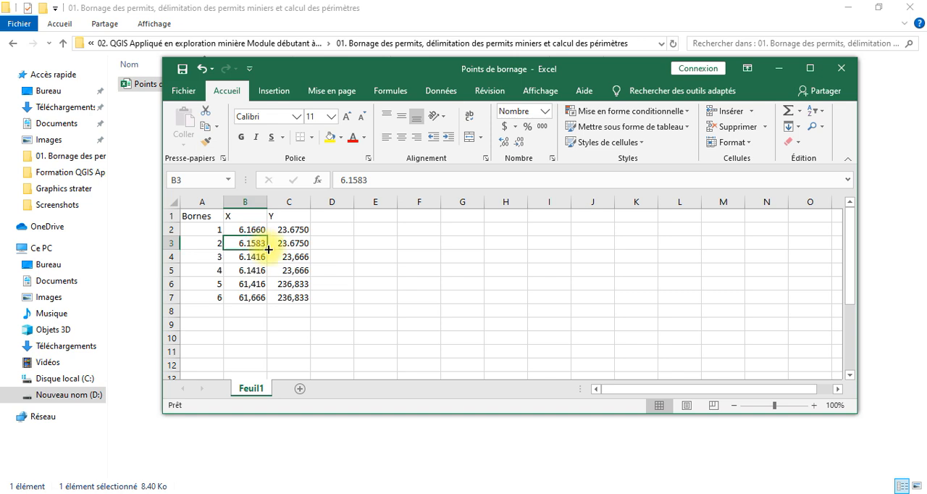
{"action": "left_click_drag", "start_coordinate": [268, 250], "coordinate": [266, 262]}
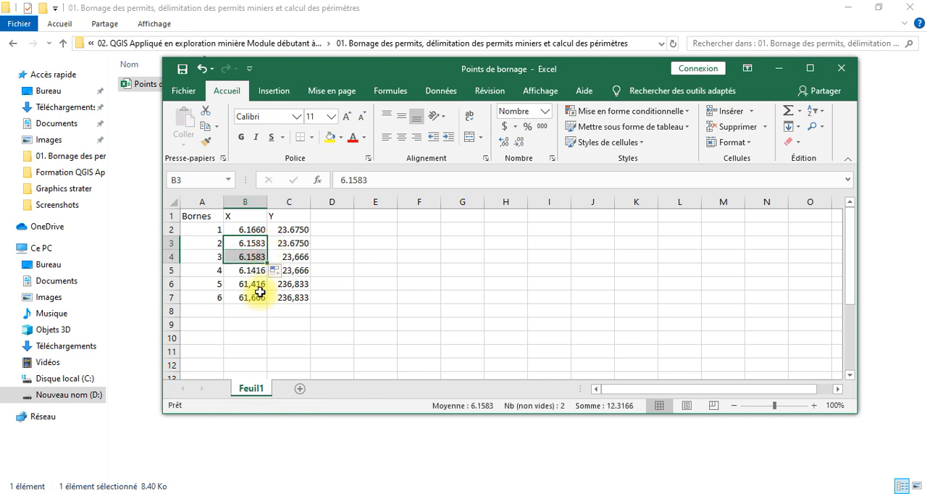
{"action": "left_click", "coordinate": [264, 272]}
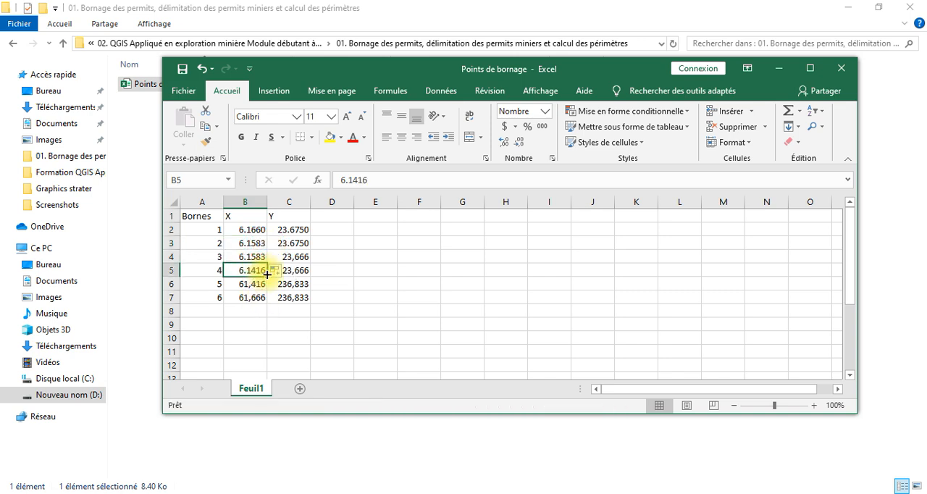
{"action": "left_click_drag", "start_coordinate": [267, 275], "coordinate": [258, 291]}
Set the X coordinate of borne 6 in cell B7 to 6.1666
{"action": "left_click", "coordinate": [250, 298]}
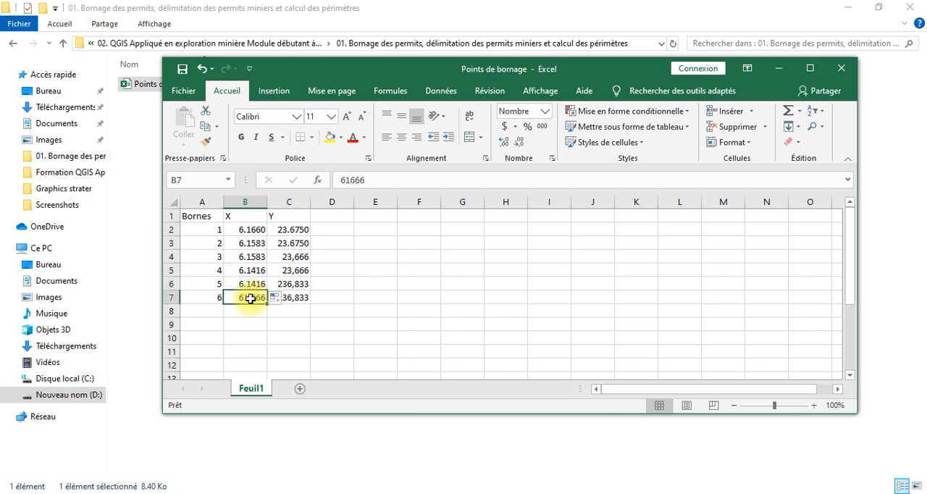
{"action": "type", "text": "6."}
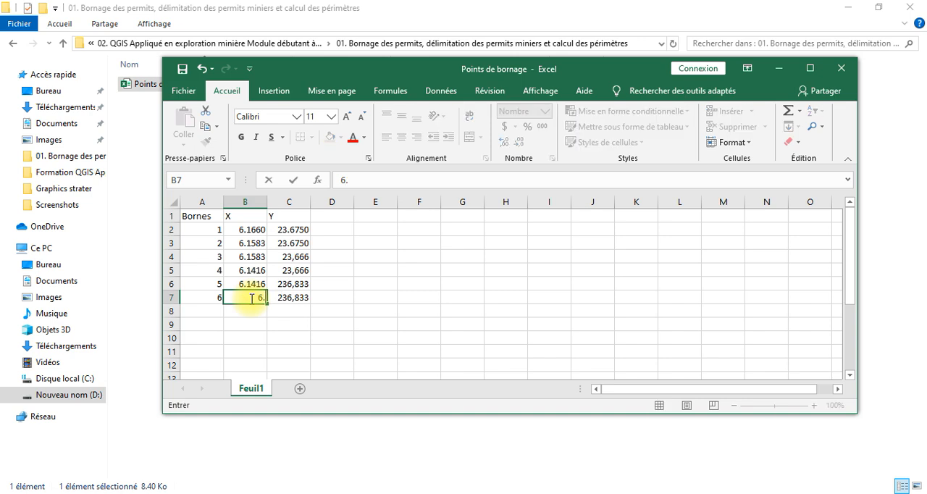
{"action": "type", "text": "1666"}
{"action": "left_click", "coordinate": [330, 299]}
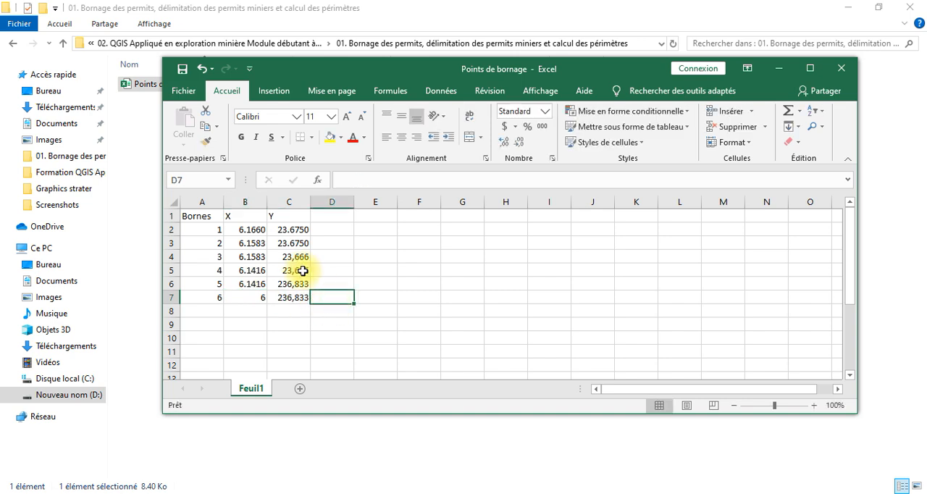
Show the X coordinate of borne 6 in cell B7 with four decimal places
{"action": "left_click", "coordinate": [248, 297]}
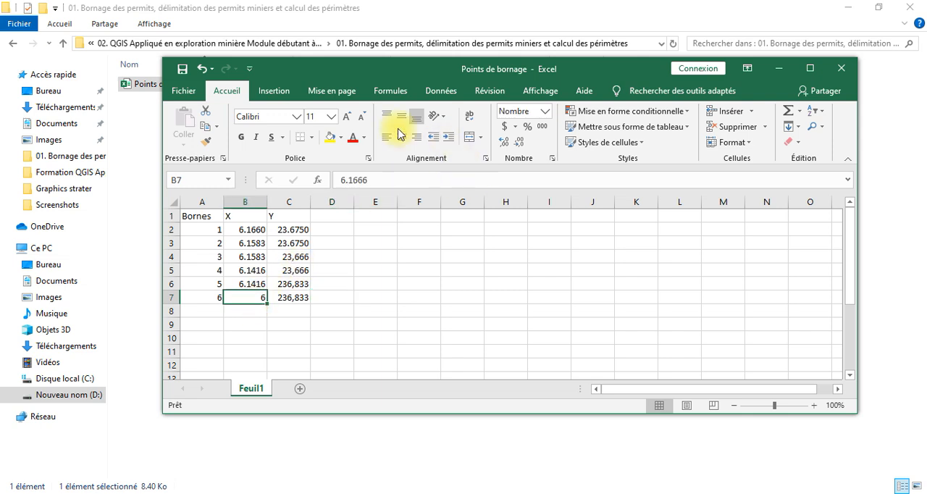
{"action": "left_click", "coordinate": [503, 143]}
{"action": "left_click", "coordinate": [503, 142]}
{"action": "left_click", "coordinate": [503, 143]}
{"action": "left_click", "coordinate": [501, 143]}
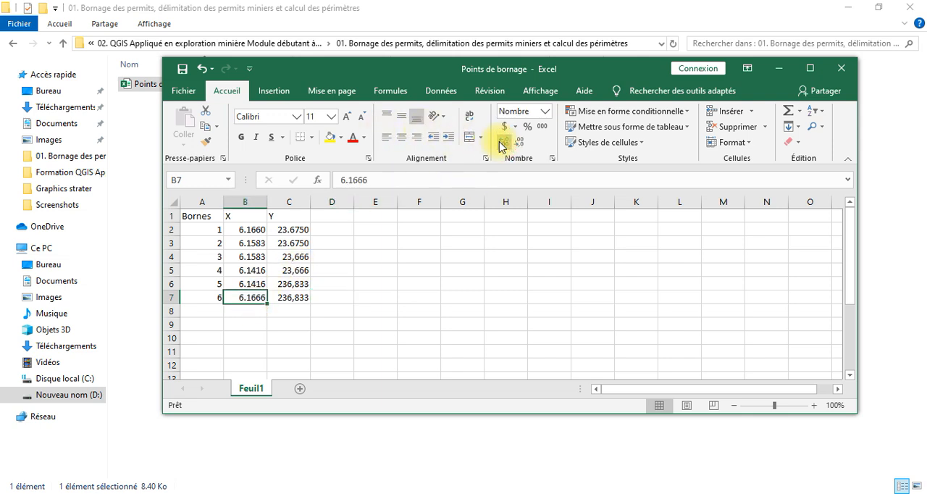
Set the Y coordinate of borne 3 in cell C4 to 23.666
{"action": "left_click", "coordinate": [303, 230]}
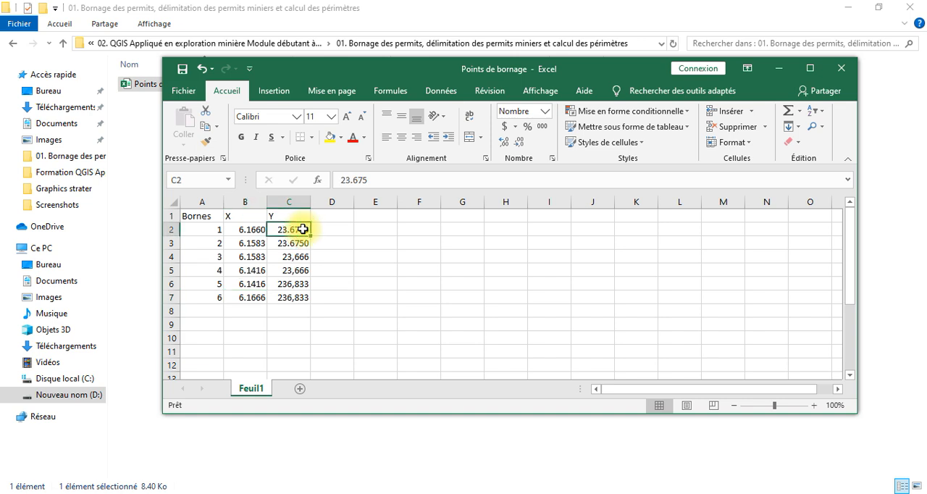
{"action": "key", "text": "Down"}
{"action": "key", "text": "Down"}
{"action": "key", "text": "Down"}
{"action": "key", "text": "Down"}
{"action": "key", "text": "Down"}
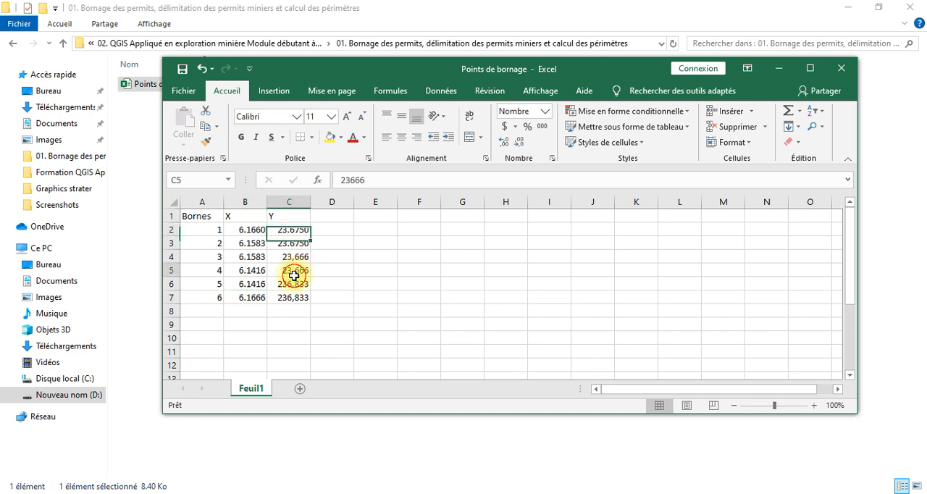
{"action": "left_click", "coordinate": [293, 257]}
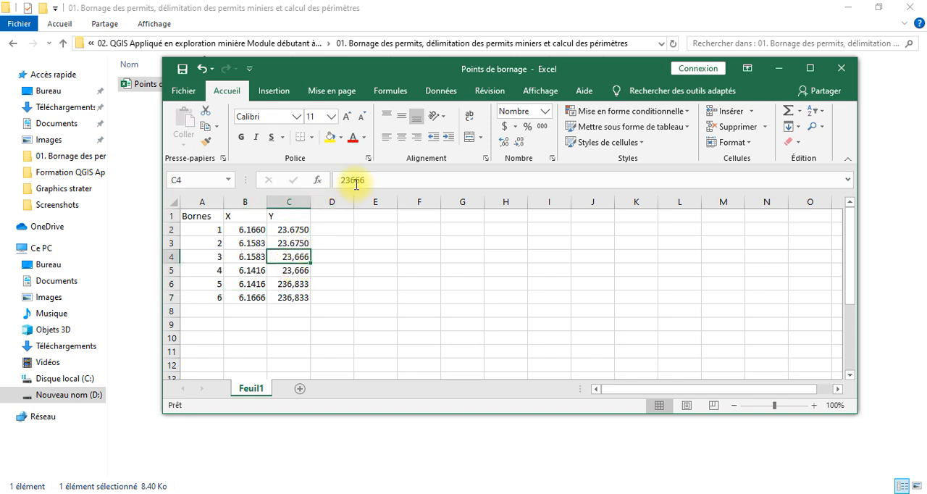
{"action": "double_click", "coordinate": [296, 256]}
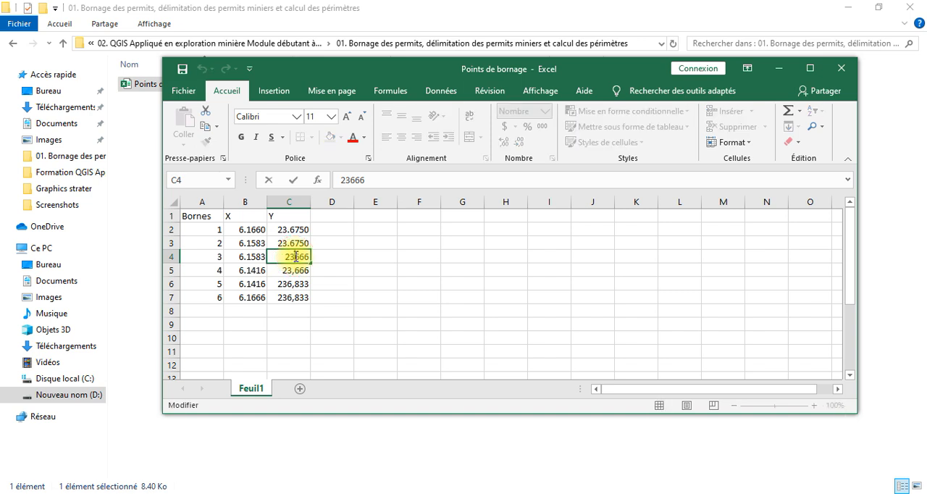
{"action": "type", "text": "."}
Fill the Y coordinate of borne 3 down to borne 4 (C5) and show both cells with three decimal places
{"action": "left_click_drag", "start_coordinate": [296, 256], "coordinate": [313, 280]}
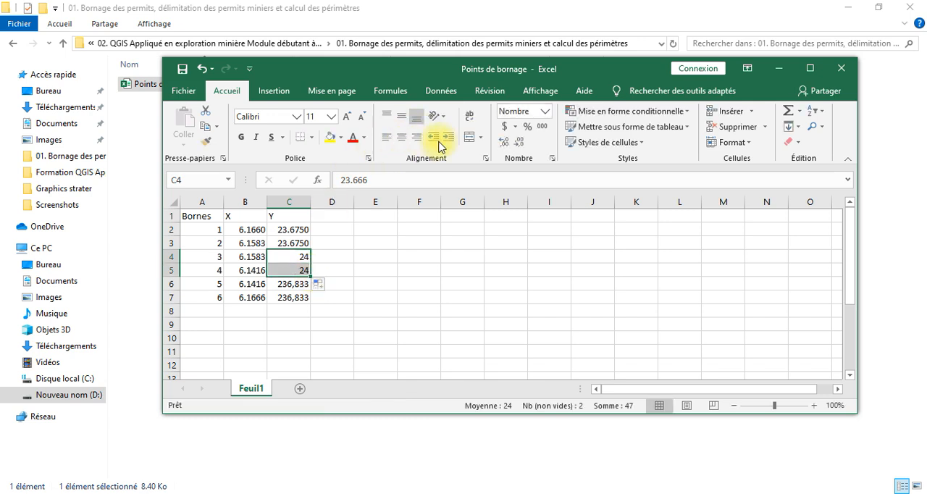
{"action": "left_click", "coordinate": [506, 145]}
{"action": "left_click", "coordinate": [506, 147]}
{"action": "left_click", "coordinate": [506, 147]}
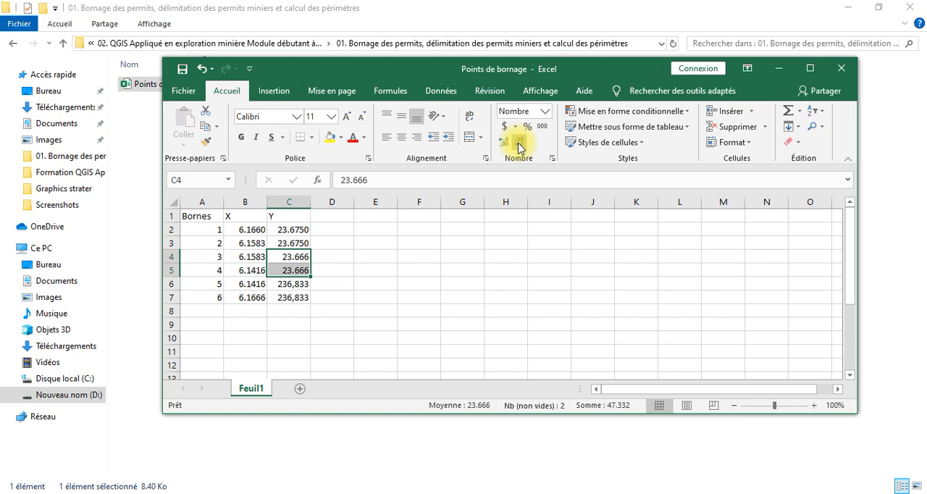
Set the Y coordinate of borne 5 in C6 to 23.6833 and fill it down to borne 6 in C7
{"action": "left_click", "coordinate": [293, 287]}
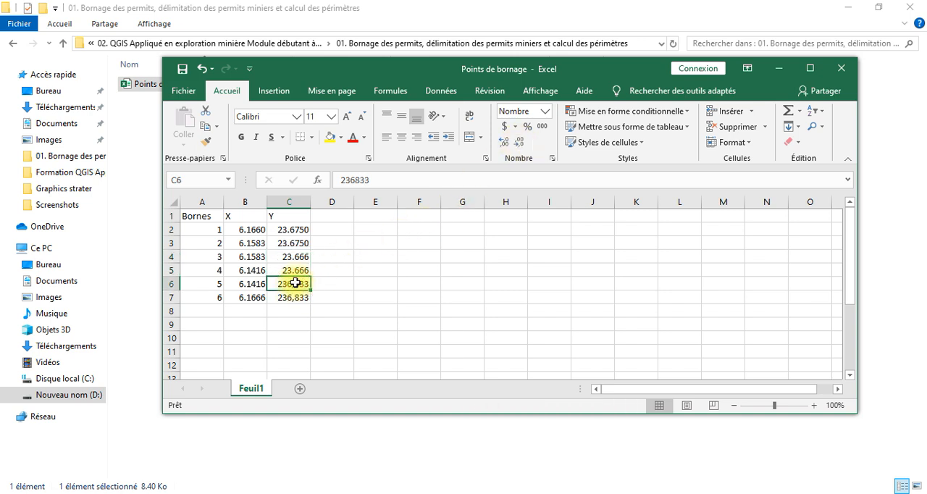
{"action": "double_click", "coordinate": [298, 279]}
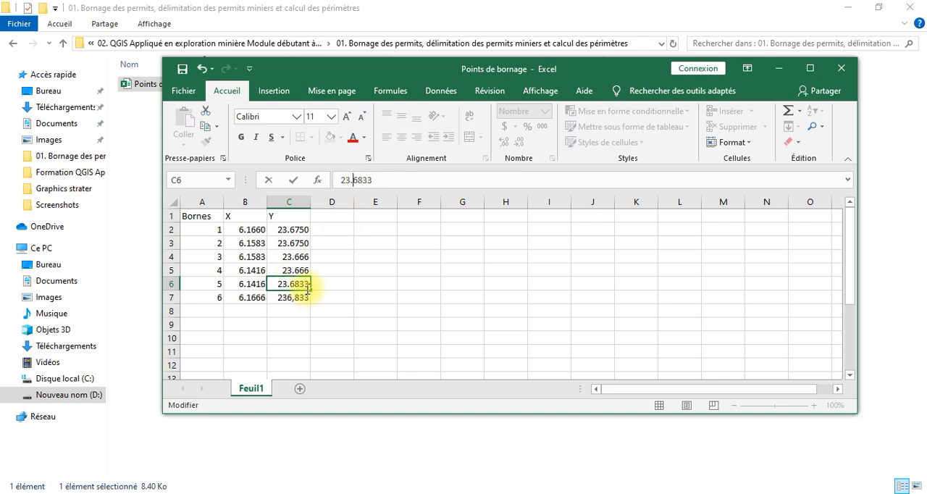
{"action": "key", "text": "Return"}
{"action": "mouse_move", "coordinate": [293, 284]}
{"action": "left_mouse_down"}
{"action": "mouse_move", "coordinate": [306, 292]}
{"action": "mouse_move", "coordinate": [309, 276]}
{"action": "left_mouse_up"}
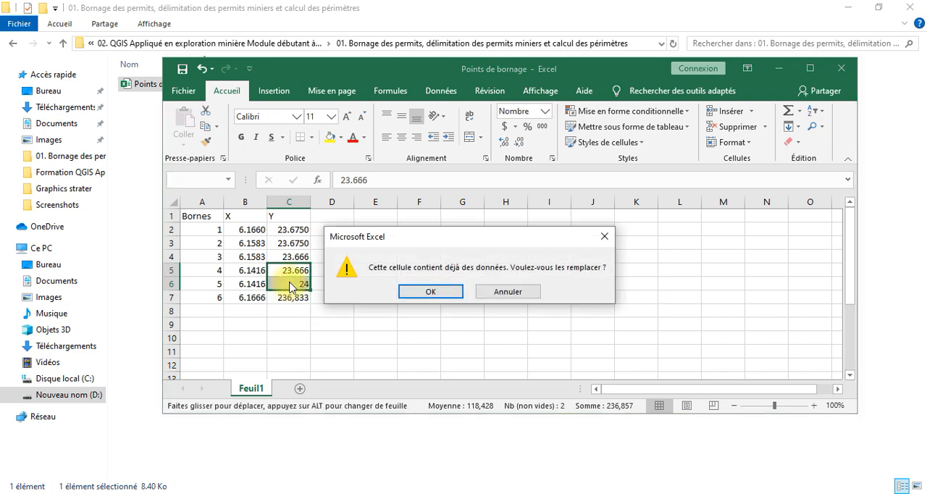
{"action": "left_click", "coordinate": [505, 291]}
{"action": "left_click", "coordinate": [293, 281]}
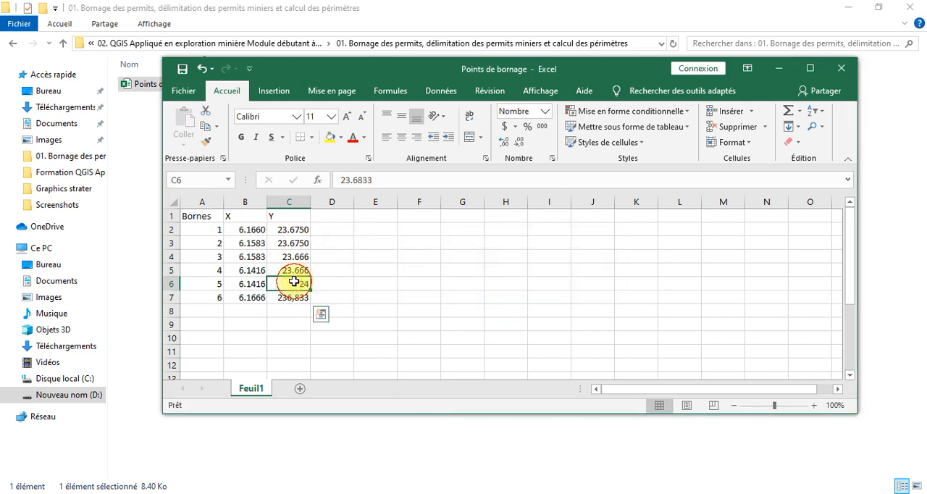
{"action": "left_click_drag", "start_coordinate": [310, 289], "coordinate": [310, 298]}
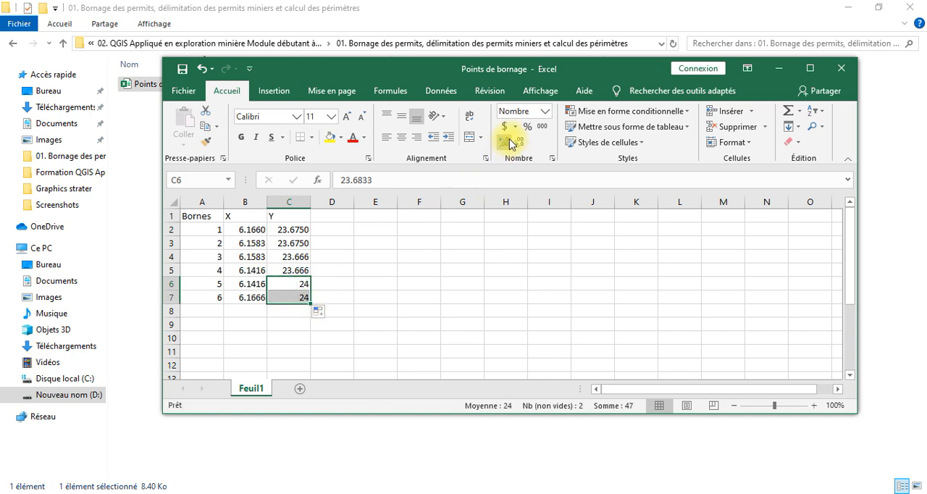
Show the Y coordinates of bornes 5 and 6 in cells C6 and C7 with four decimal places
{"action": "left_click", "coordinate": [511, 142]}
{"action": "left_click", "coordinate": [511, 142]}
{"action": "left_click", "coordinate": [511, 142]}
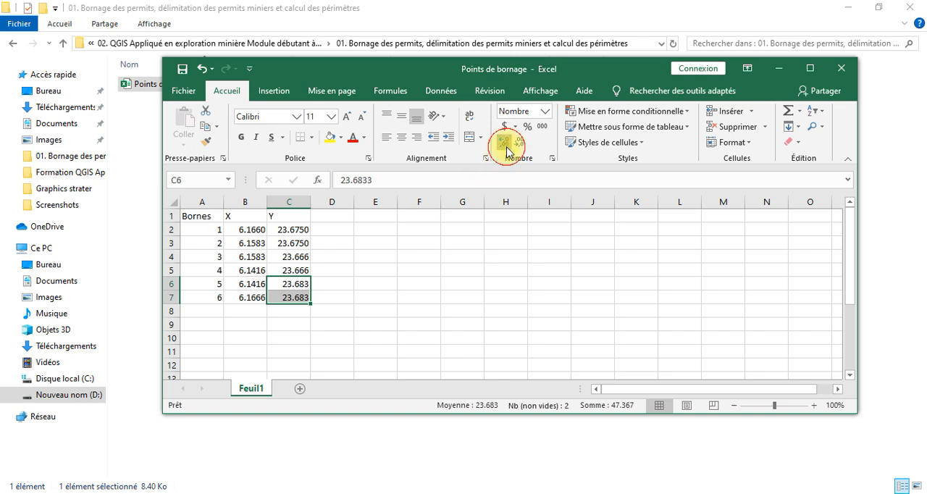
{"action": "left_click", "coordinate": [507, 149]}
{"action": "left_click", "coordinate": [411, 268]}
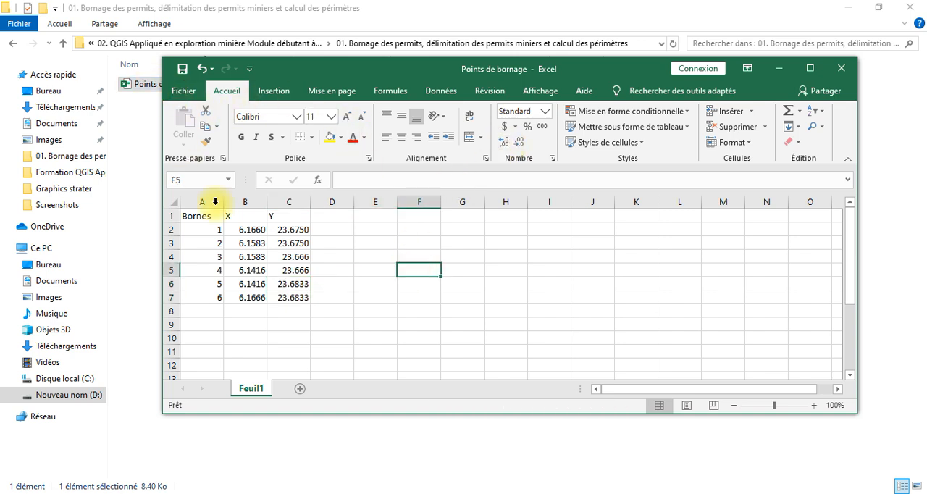
Save the workbook, and save it again as Points de bornage in the format CSV (séparateur : point-virgule), keeping that format
{"action": "left_click", "coordinate": [183, 71]}
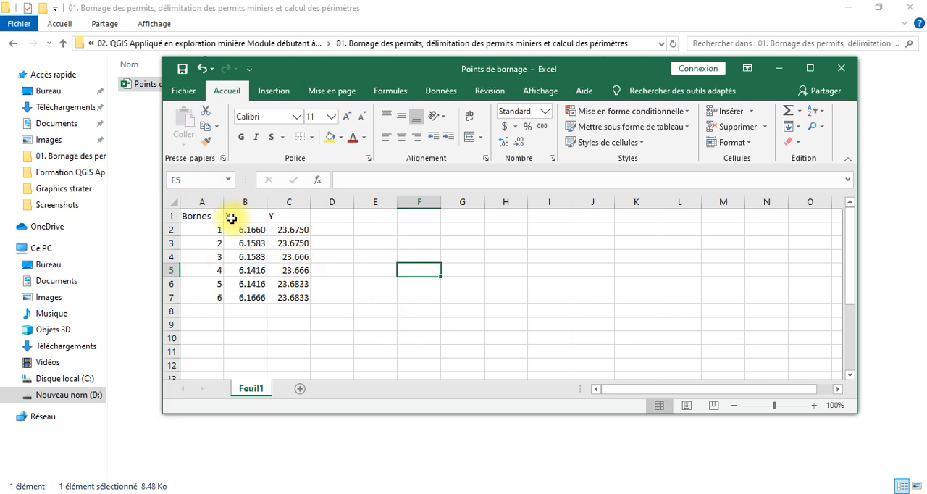
{"action": "left_click", "coordinate": [190, 92]}
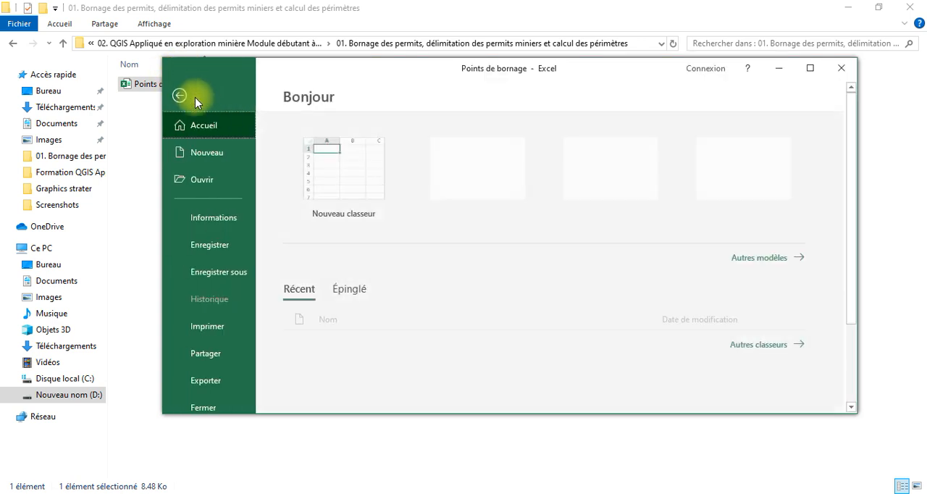
{"action": "left_click", "coordinate": [232, 274]}
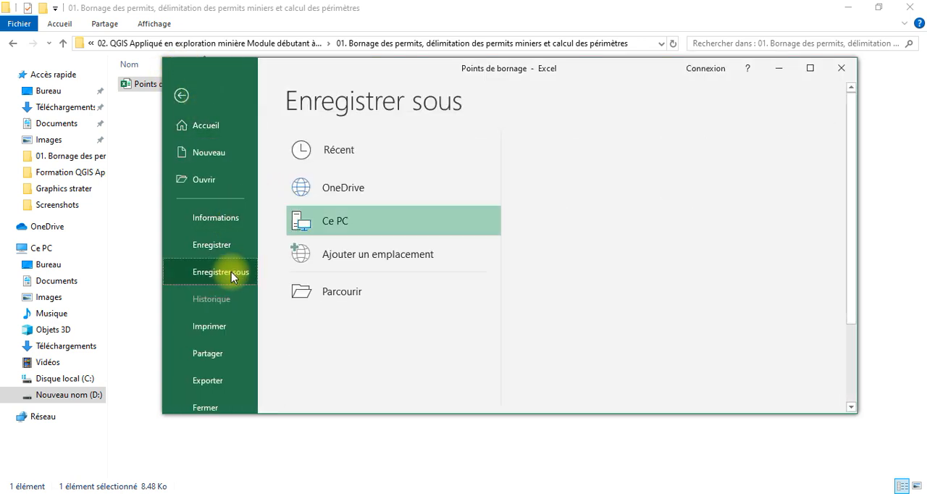
{"action": "left_click", "coordinate": [352, 293]}
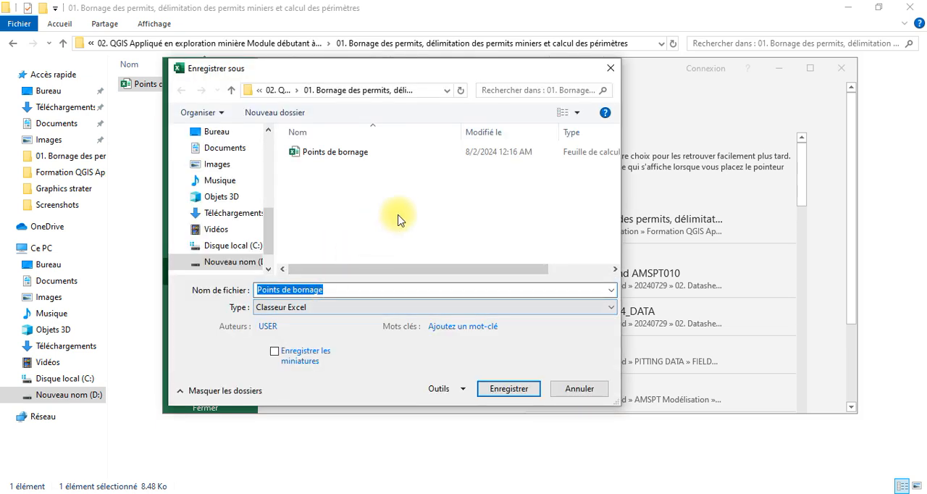
{"action": "left_click", "coordinate": [331, 308]}
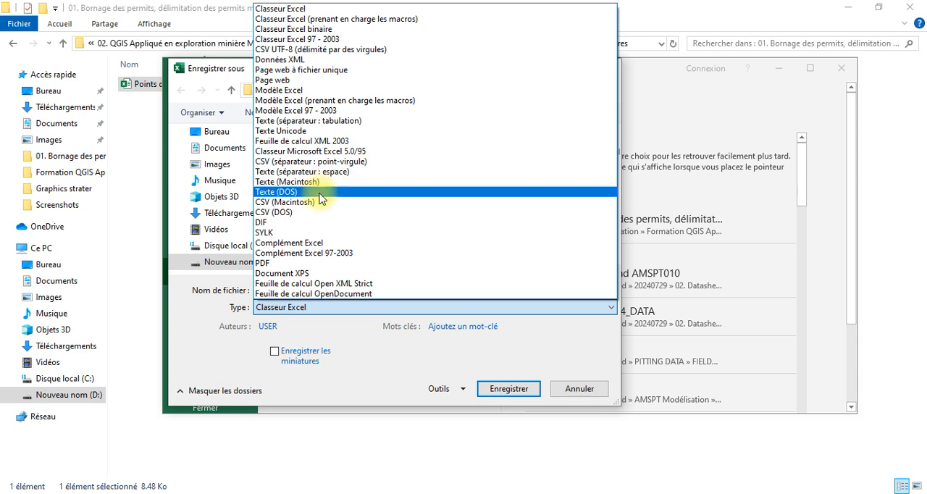
{"action": "left_click", "coordinate": [341, 166]}
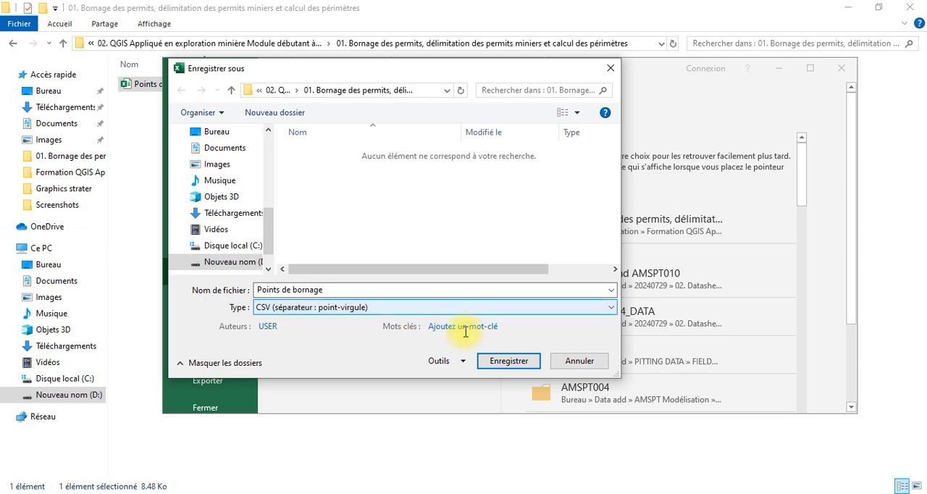
{"action": "left_click", "coordinate": [511, 364]}
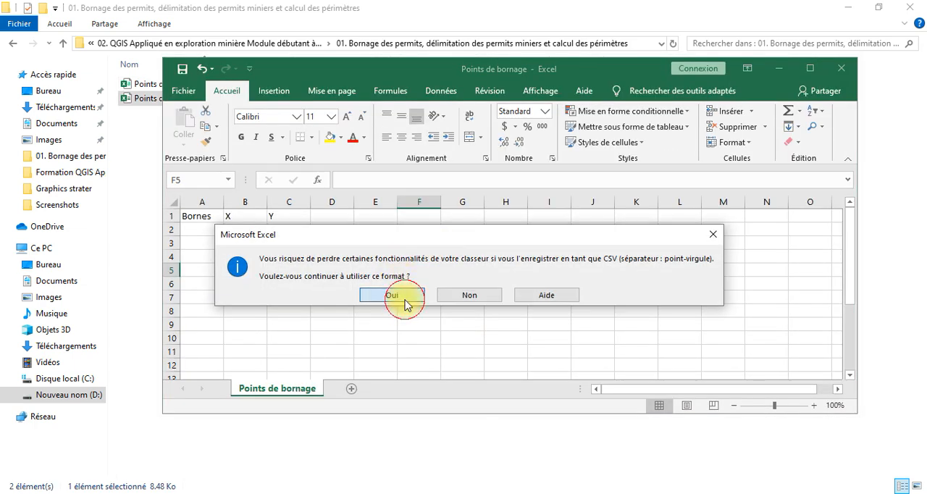
{"action": "left_click", "coordinate": [405, 303]}
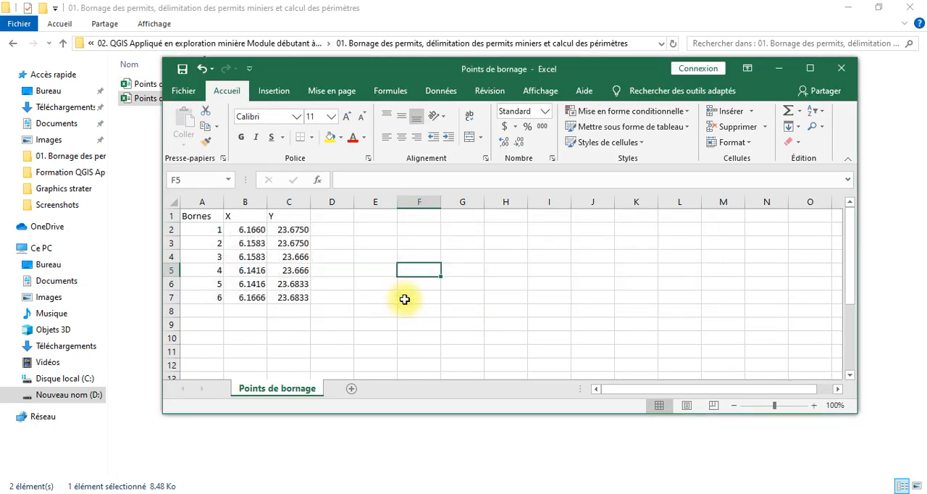
Close the workbook and switch to the untitled project in QGIS
{"action": "left_click", "coordinate": [848, 71]}
{"action": "mouse_move", "coordinate": [455, 491]}
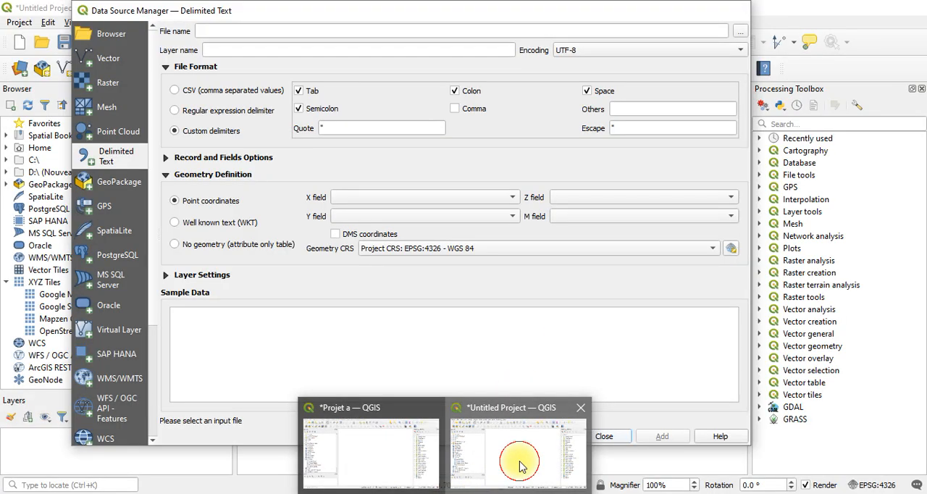
{"action": "left_click", "coordinate": [517, 459]}
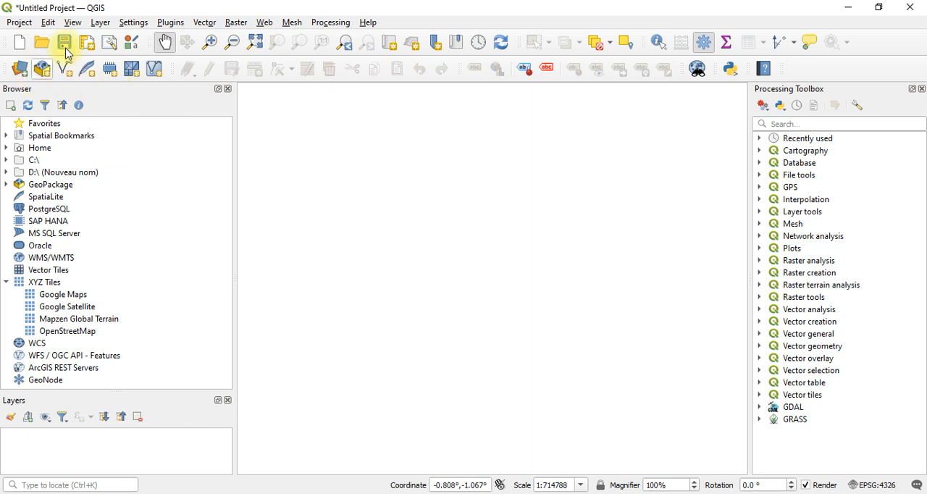
{"action": "left_click", "coordinate": [101, 22]}
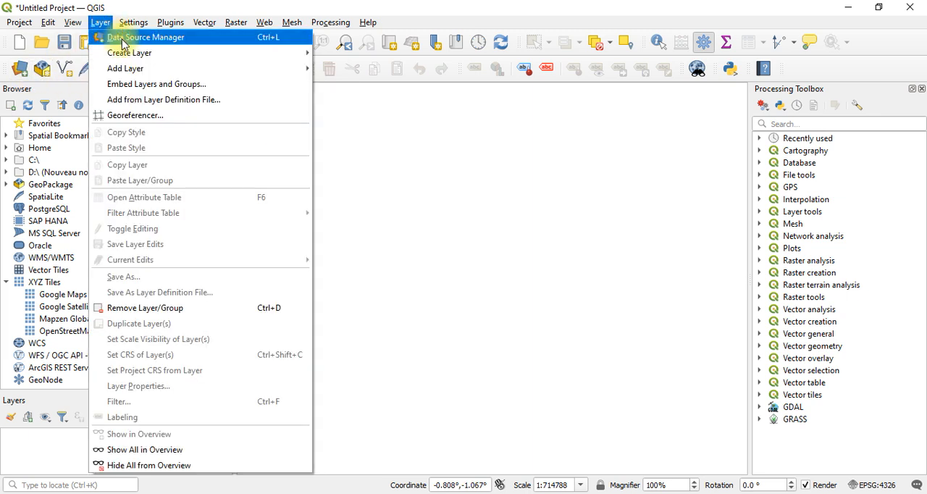
Load the Points de bornage CSV file as a delimited text source, using the CSV (comma separated values) file format
{"action": "left_click", "coordinate": [19, 68]}
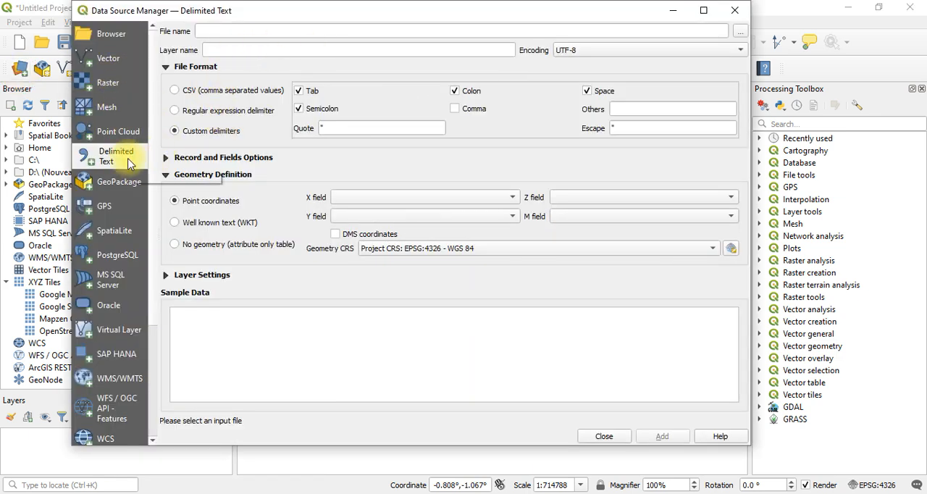
{"action": "left_click", "coordinate": [739, 31]}
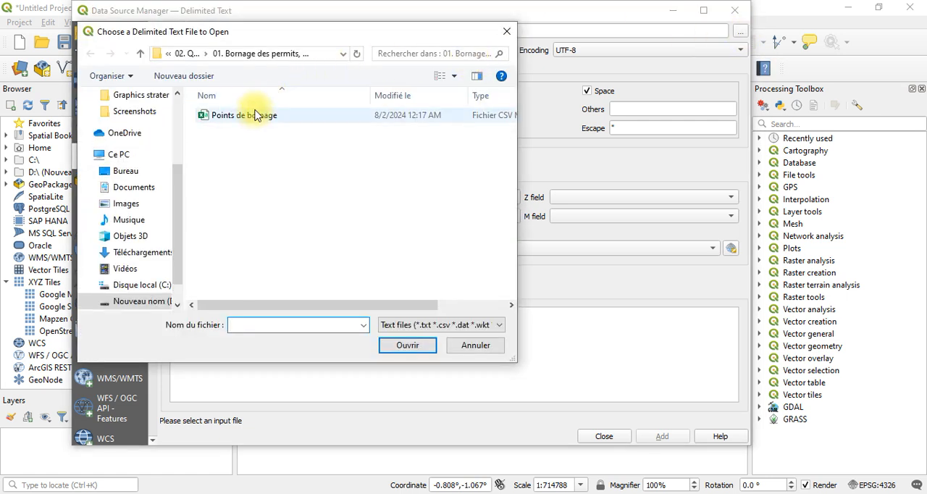
{"action": "left_click", "coordinate": [253, 118]}
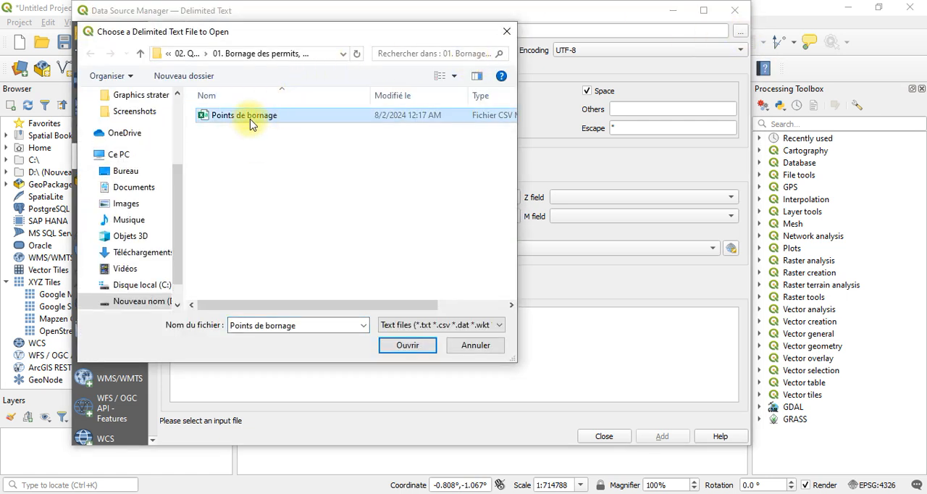
{"action": "left_click", "coordinate": [404, 345]}
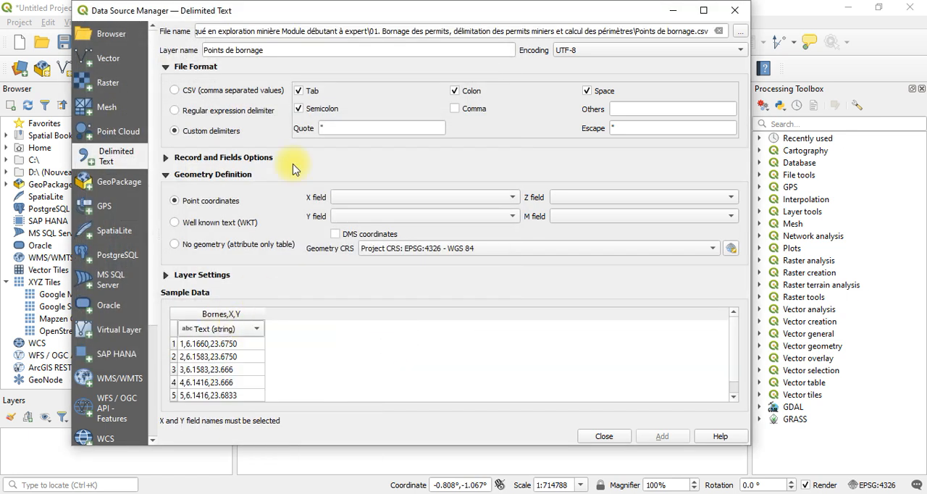
{"action": "left_click", "coordinate": [254, 93]}
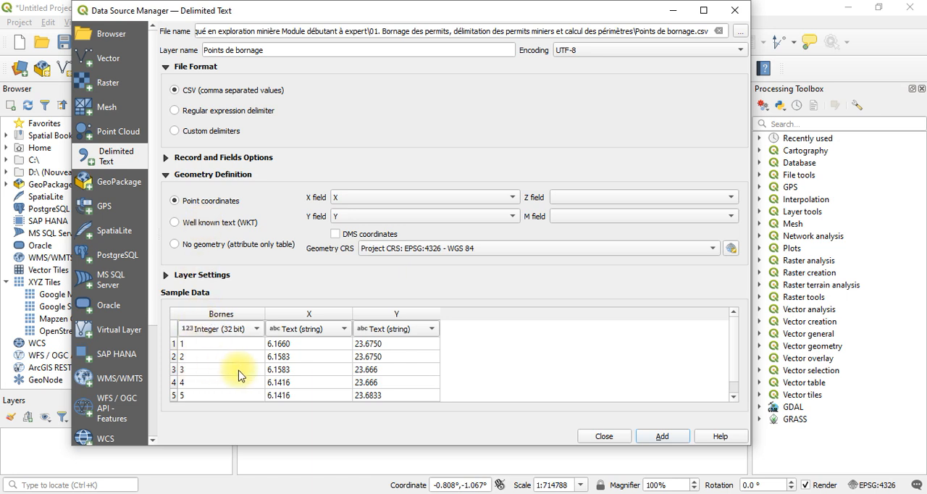
Set the X and Y fields to Decimal (double), add the Points de bornage layer to the map and close the Data Source Manager
{"action": "left_click", "coordinate": [316, 330]}
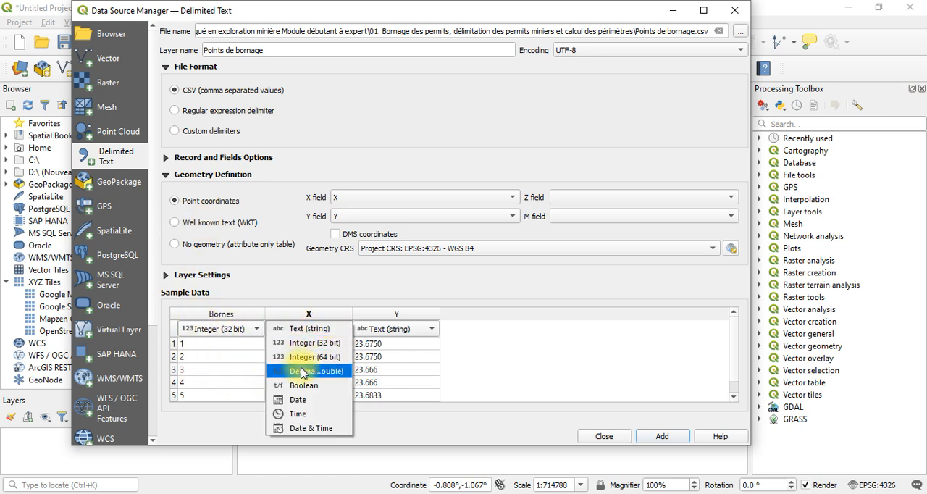
{"action": "left_click", "coordinate": [303, 372]}
{"action": "left_click", "coordinate": [364, 329]}
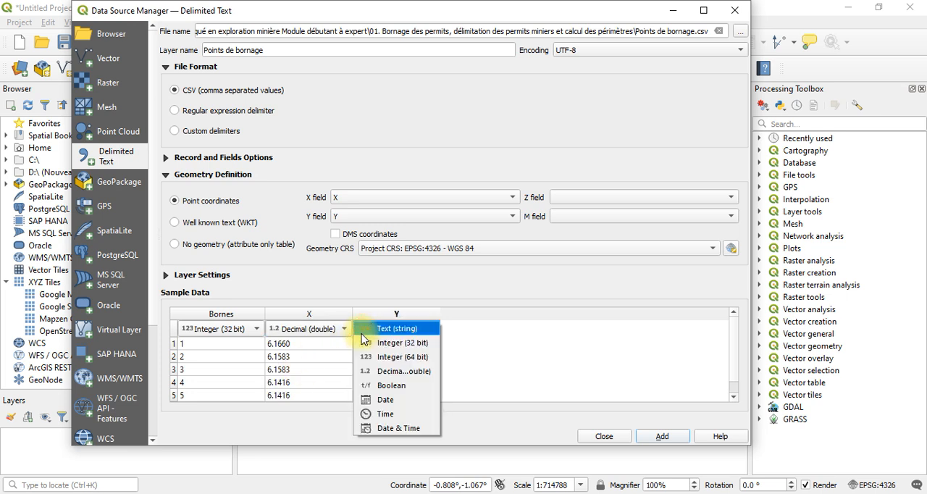
{"action": "left_click", "coordinate": [377, 372]}
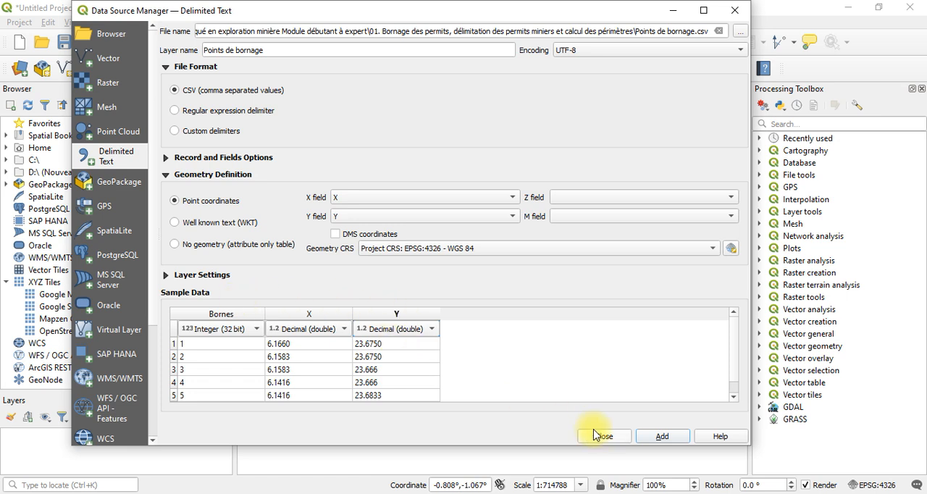
{"action": "left_click", "coordinate": [651, 440]}
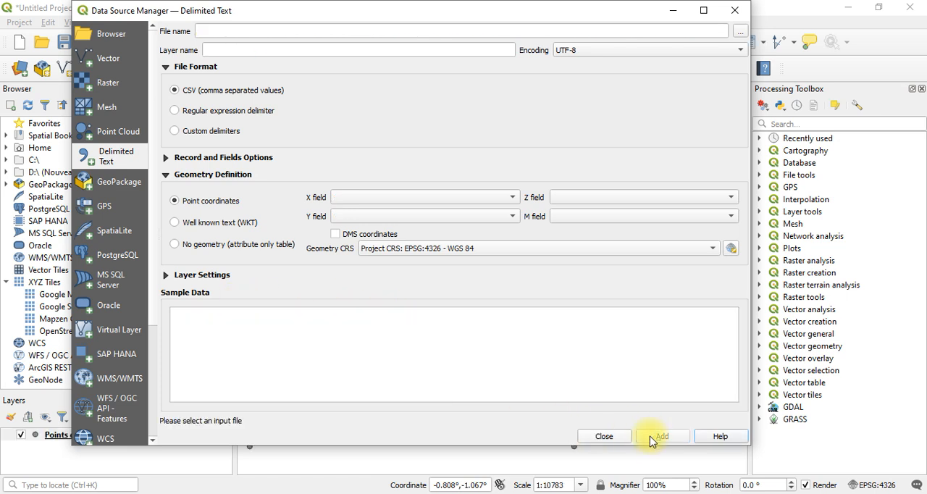
{"action": "left_click", "coordinate": [600, 436]}
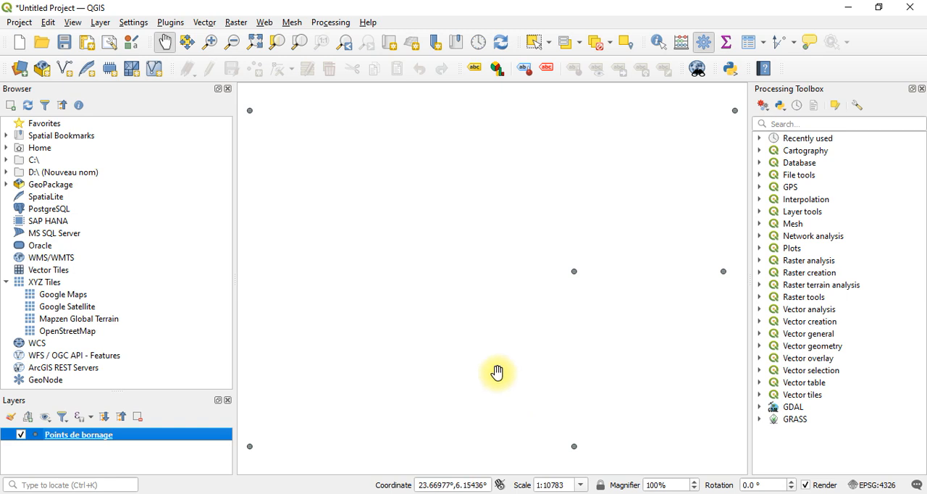
Examine the layout of the imported boundary points with all of them in view on the map
{"action": "left_click", "coordinate": [497, 373]}
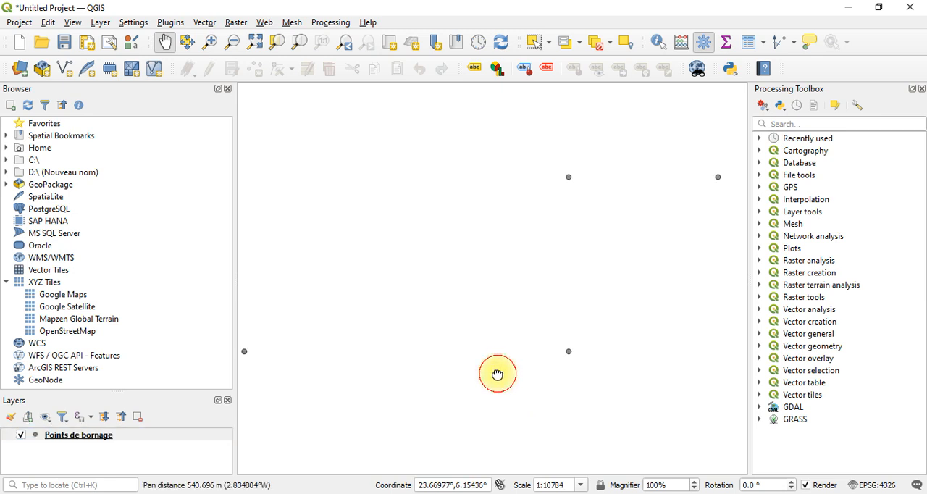
{"action": "left_click", "coordinate": [497, 374]}
{"action": "left_click_drag", "start_coordinate": [478, 300], "coordinate": [506, 444]}
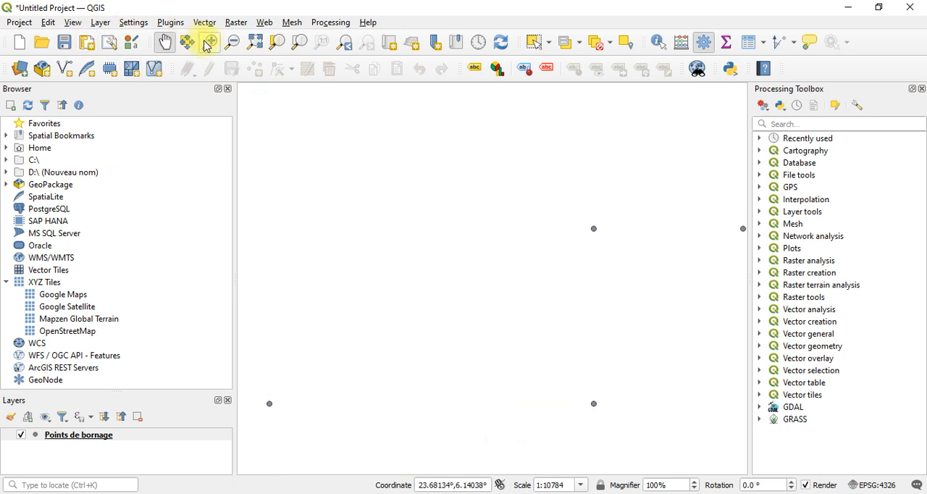
{"action": "left_click", "coordinate": [232, 41]}
{"action": "left_click", "coordinate": [368, 211]}
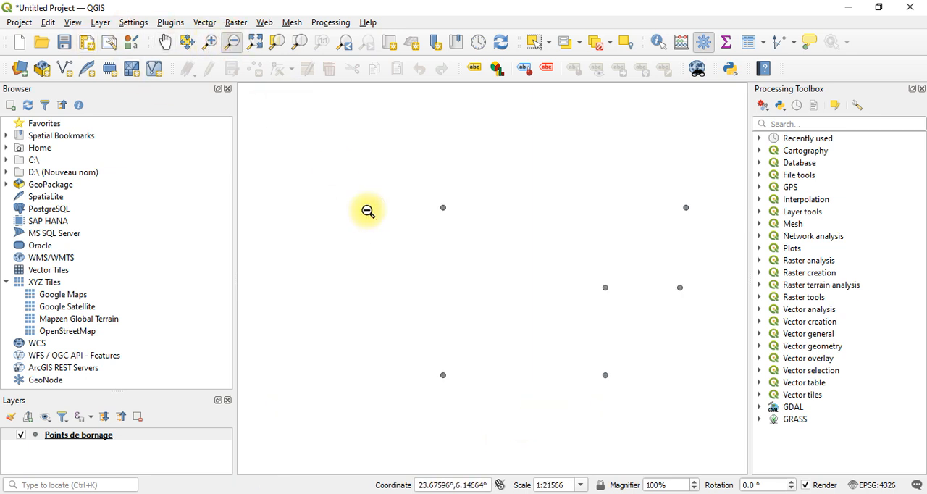
{"action": "left_click", "coordinate": [166, 42]}
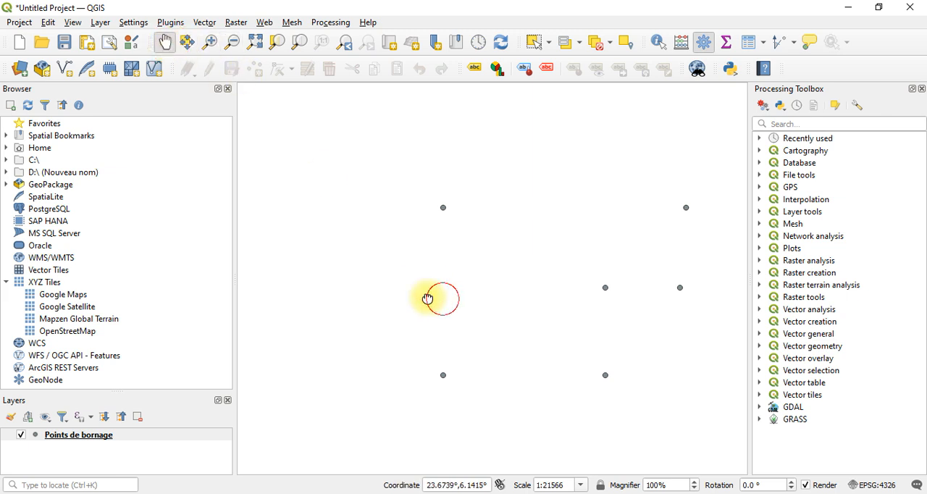
{"action": "left_click_drag", "start_coordinate": [427, 299], "coordinate": [338, 275]}
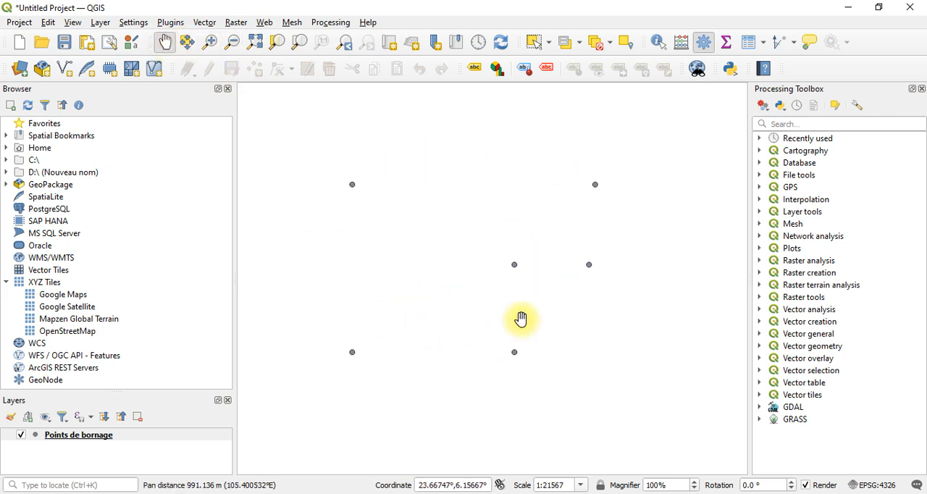
{"action": "left_click", "coordinate": [145, 439]}
{"action": "right_click", "coordinate": [151, 439]}
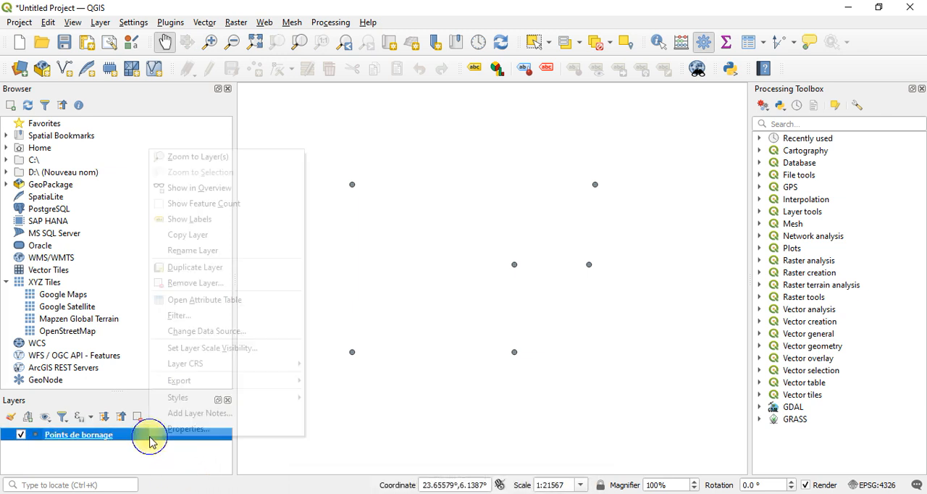
{"action": "mouse_move", "coordinate": [252, 383]}
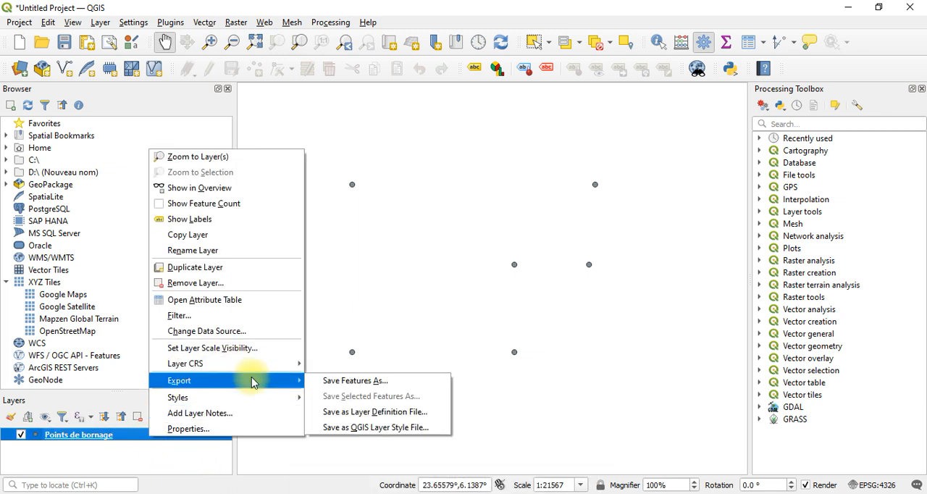
{"action": "left_click", "coordinate": [72, 455]}
Start exporting the features of the Points de bornage layer and browse for the output file's location
{"action": "right_click", "coordinate": [82, 438]}
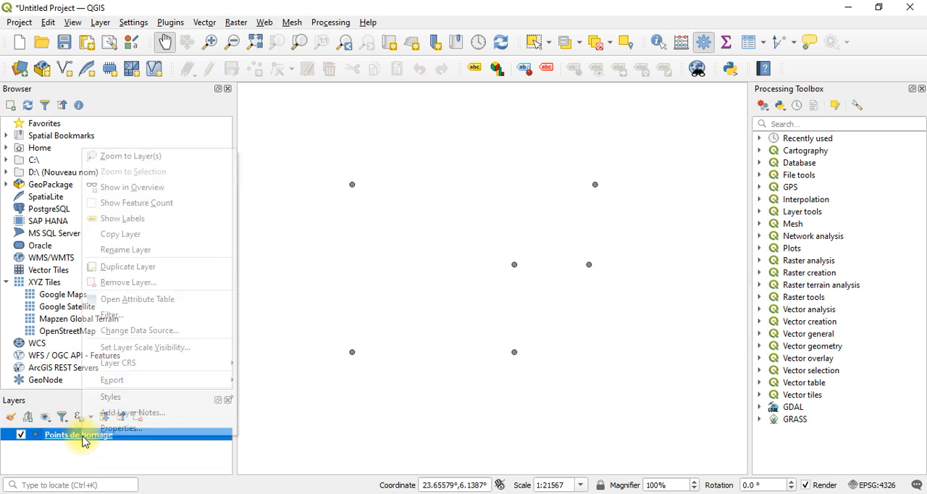
{"action": "mouse_move", "coordinate": [192, 382]}
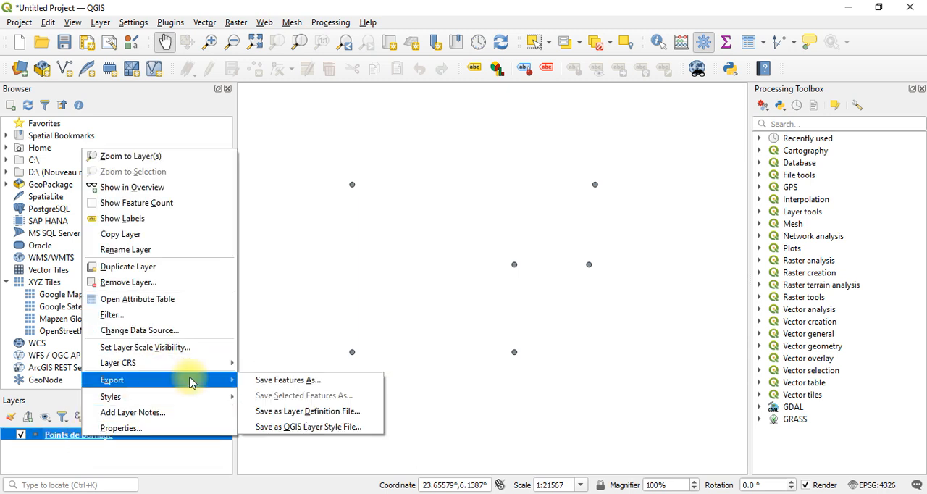
{"action": "left_click", "coordinate": [282, 382]}
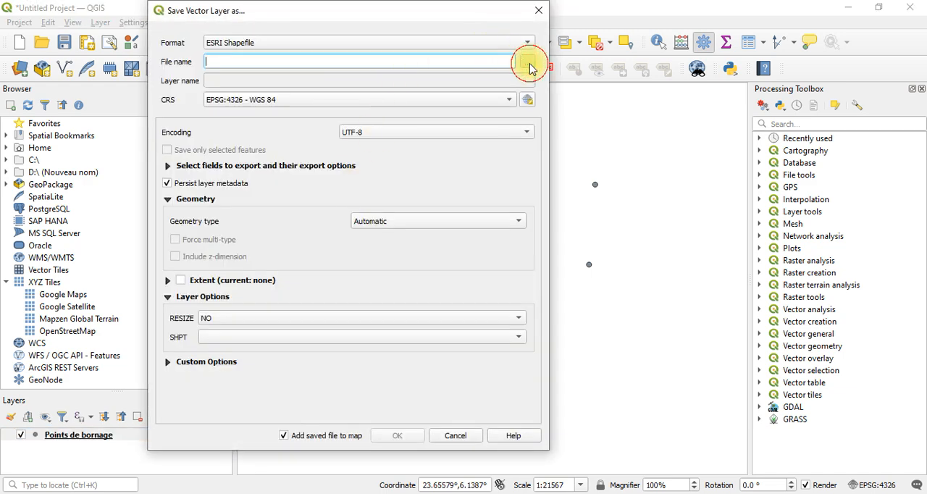
{"action": "left_click", "coordinate": [529, 66]}
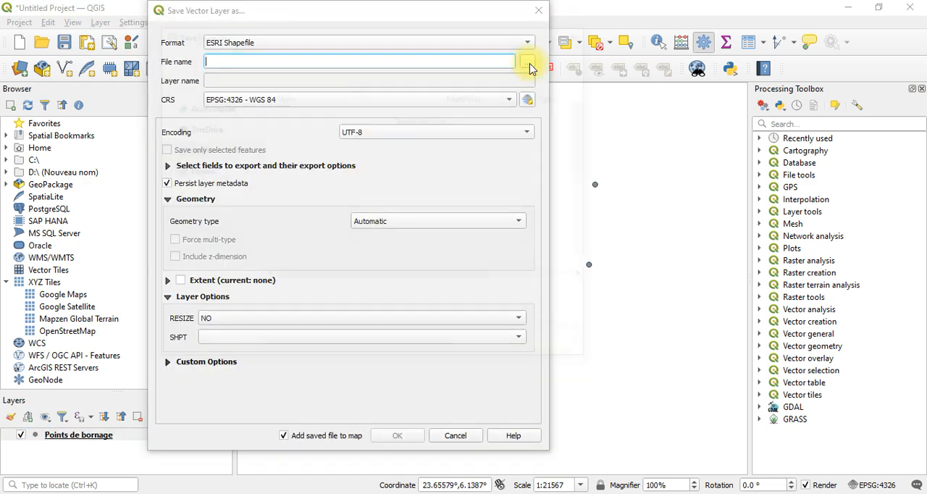
Choose the folder 01. Bornage des permits inside 02. QGIS Appliqué en exploration minière, under Vidéos formation on drive D:, as the output location
{"action": "scroll", "coordinate": [232, 215], "scroll_direction": "up", "scroll_amount": 3}
{"action": "scroll", "coordinate": [247, 247], "scroll_direction": "down", "scroll_amount": 3}
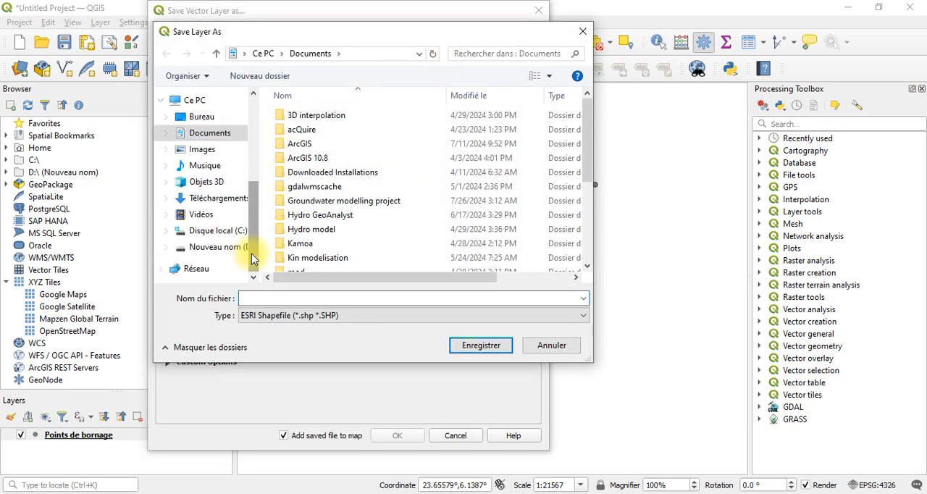
{"action": "left_click", "coordinate": [232, 246]}
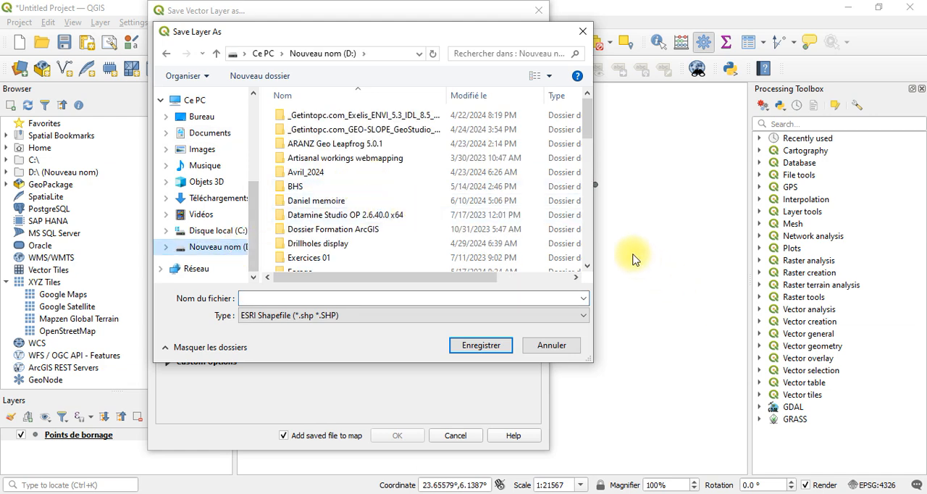
{"action": "left_click", "coordinate": [587, 244]}
{"action": "left_click", "coordinate": [587, 245]}
{"action": "left_click", "coordinate": [588, 244]}
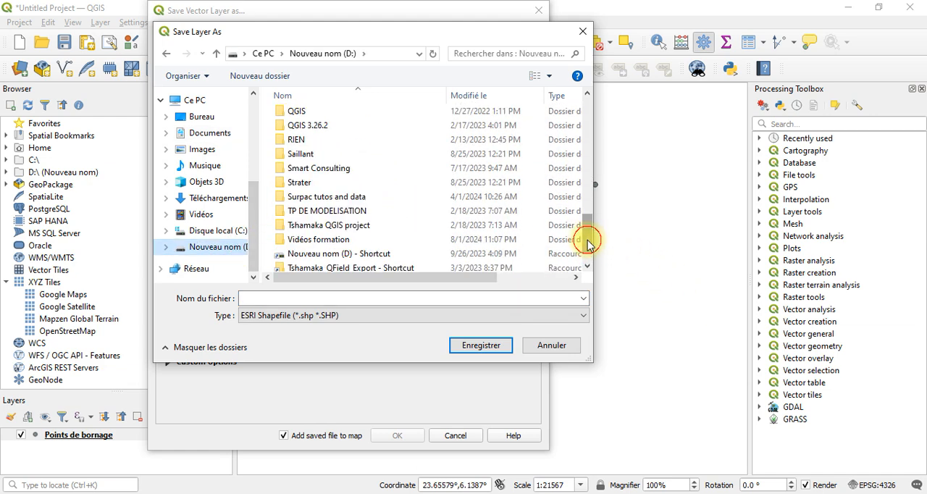
{"action": "double_click", "coordinate": [480, 241]}
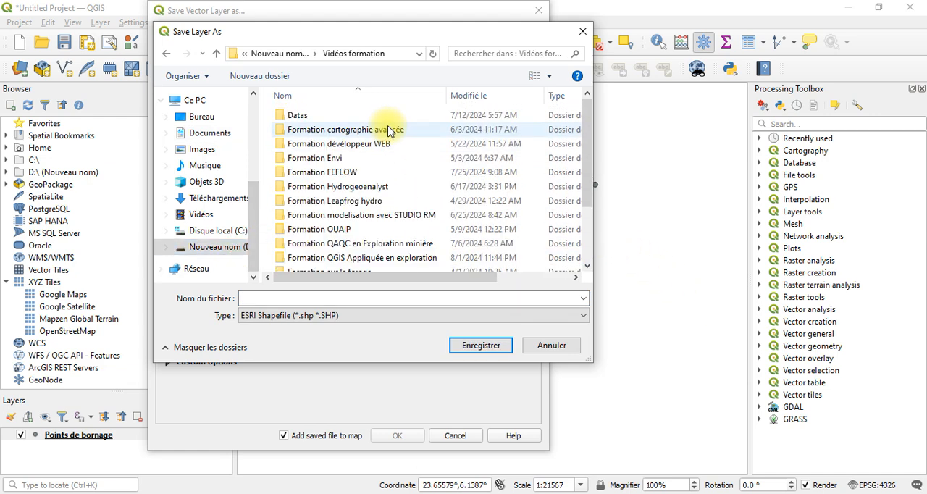
{"action": "left_click", "coordinate": [561, 258]}
{"action": "key", "text": "Return"}
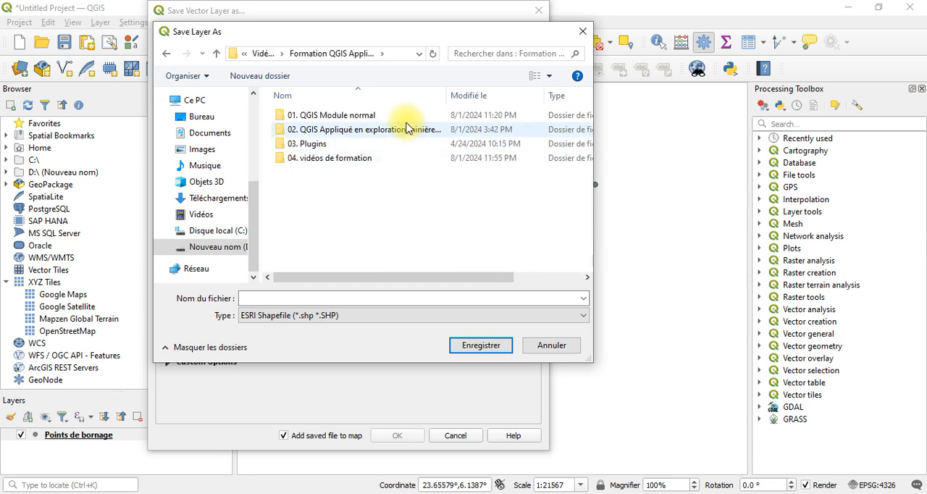
{"action": "double_click", "coordinate": [398, 129]}
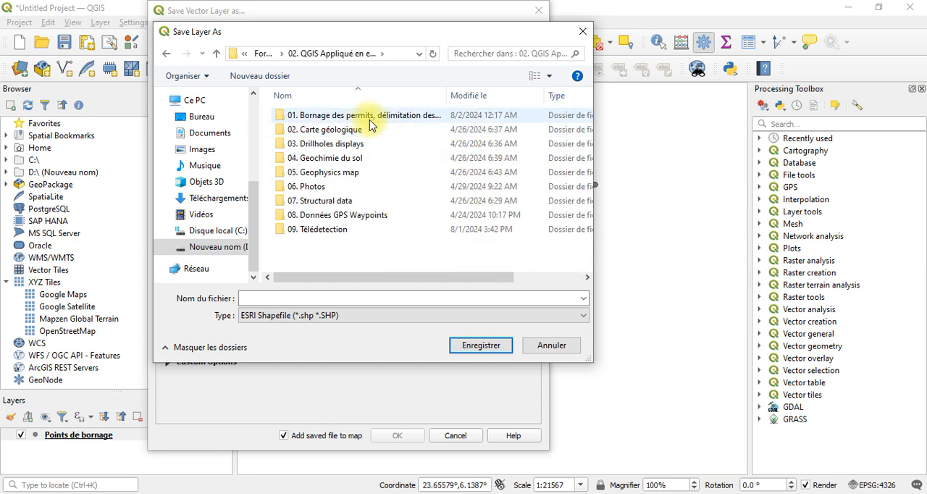
{"action": "left_click", "coordinate": [364, 118]}
{"action": "double_click", "coordinate": [363, 116]}
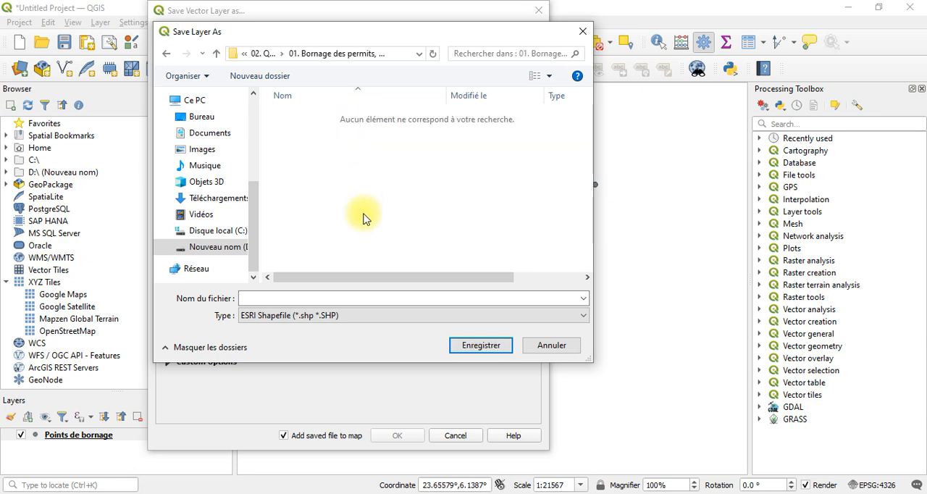
Name the output file Bornes and export it as an ESRI Shapefile in EPSG:4326 - WGS 84, added to the map
{"action": "left_click", "coordinate": [337, 296]}
{"action": "type", "text": "P"}
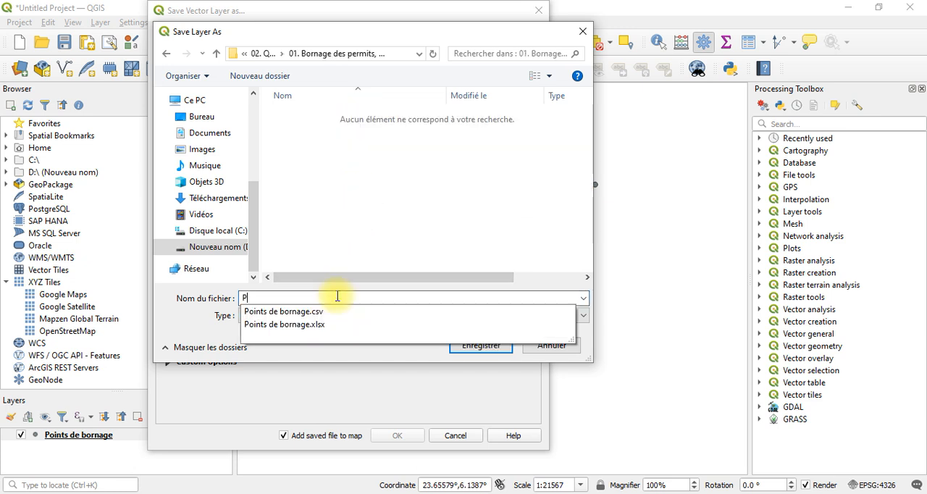
{"action": "type", "text": "B"}
{"action": "key", "text": "BackSpace"}
{"action": "key", "text": "BackSpace"}
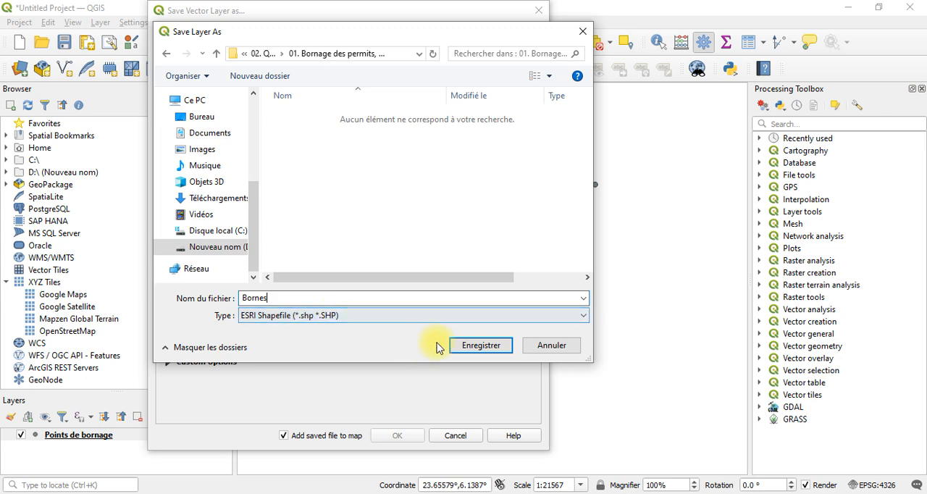
{"action": "left_click", "coordinate": [485, 351]}
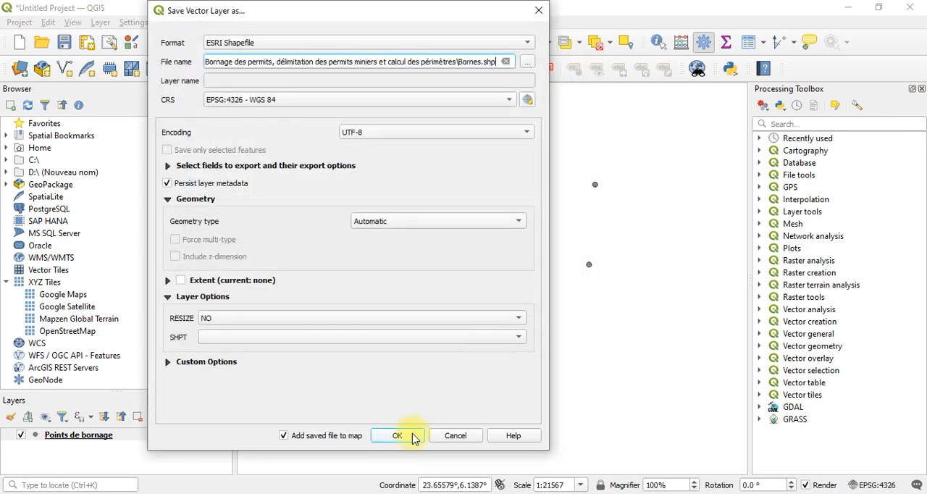
{"action": "left_click", "coordinate": [398, 435]}
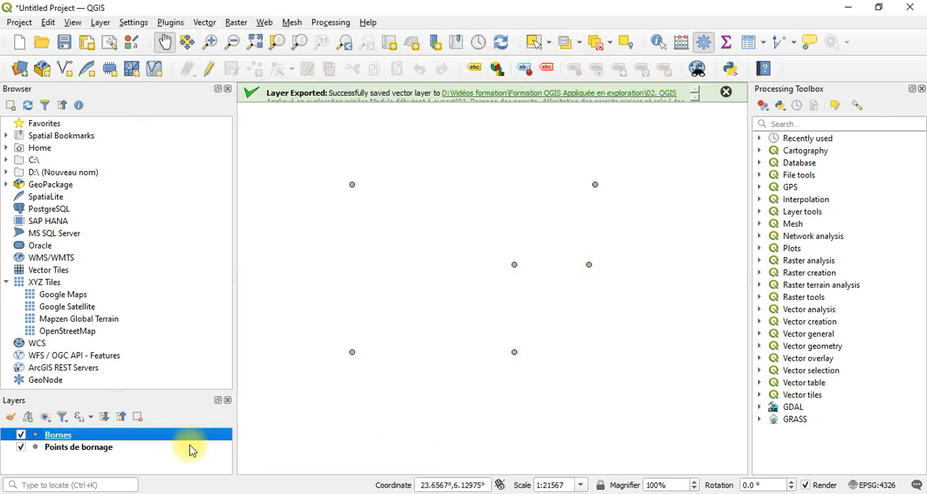
Remove the original Points de bornage layer from the project
{"action": "left_click", "coordinate": [191, 446]}
{"action": "right_click", "coordinate": [191, 443]}
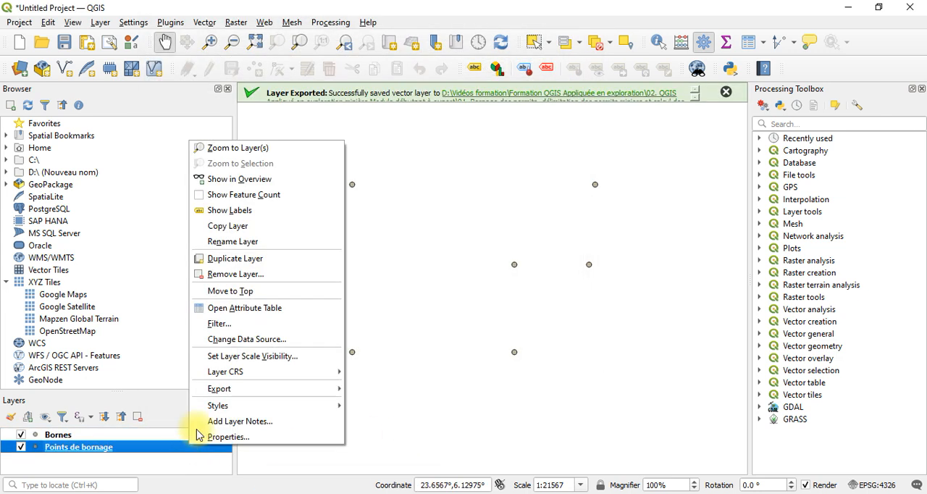
{"action": "left_click", "coordinate": [251, 282]}
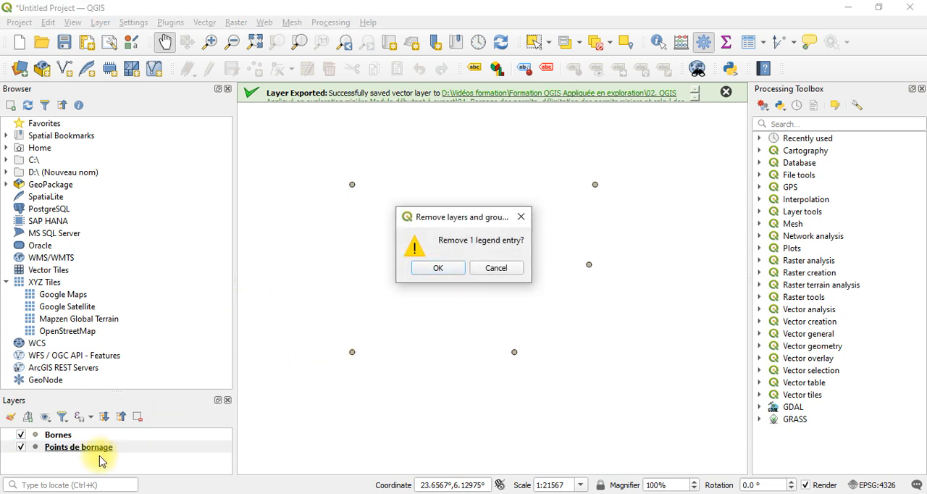
{"action": "left_click", "coordinate": [433, 271]}
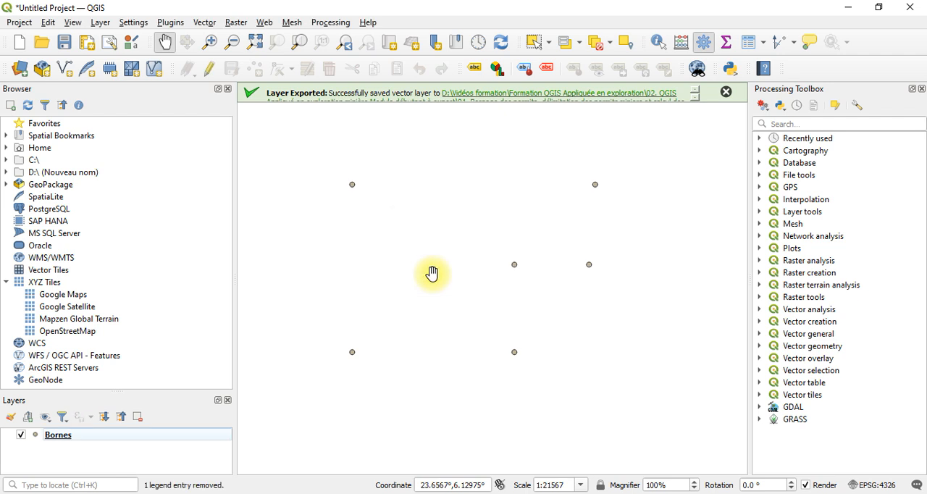
Turn on single labels for the Bornes layer, using the Bornes field as the label value
{"action": "right_click", "coordinate": [60, 434]}
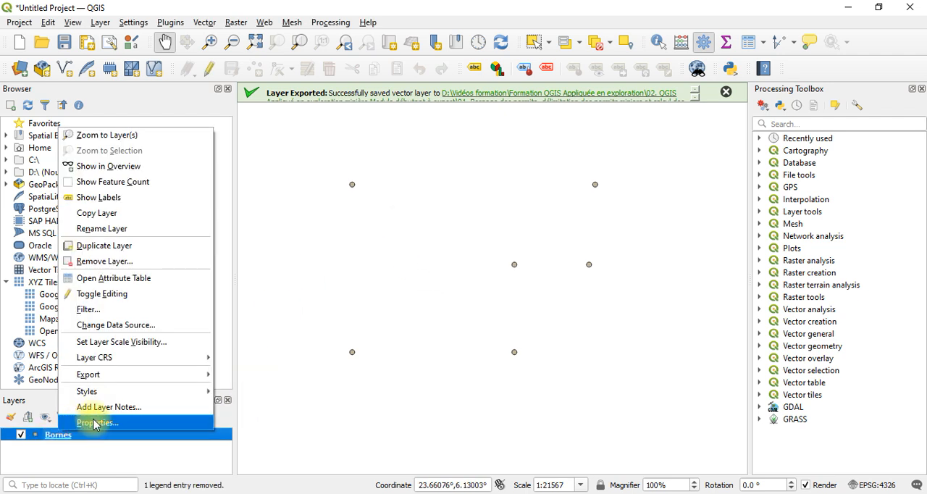
{"action": "left_click", "coordinate": [93, 425]}
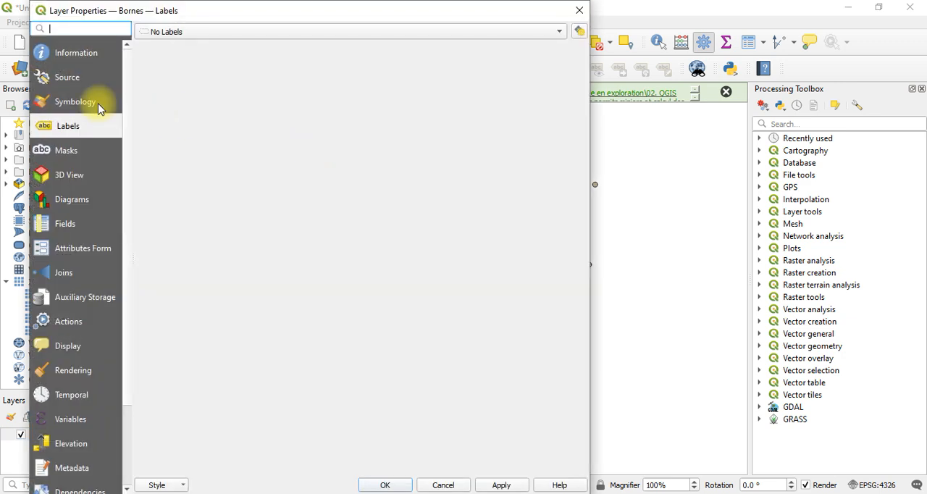
{"action": "left_click", "coordinate": [190, 31]}
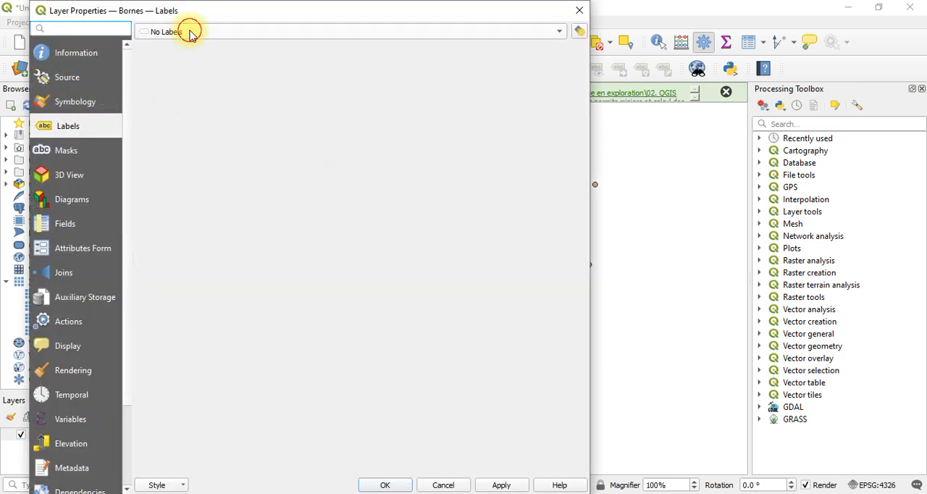
{"action": "left_click", "coordinate": [199, 42]}
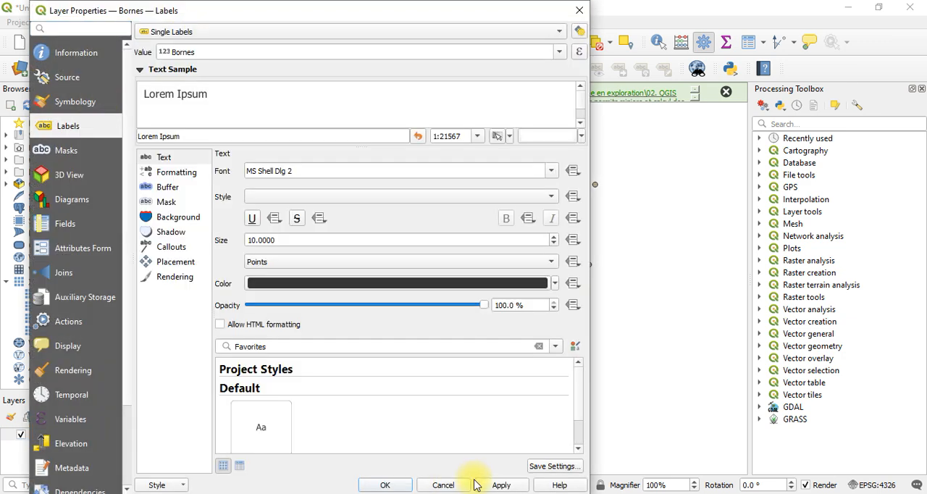
{"action": "left_click", "coordinate": [482, 487]}
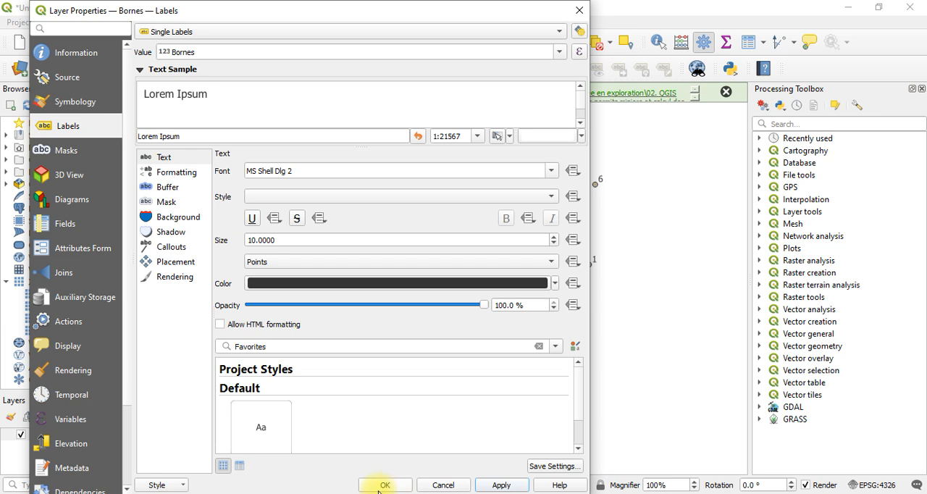
{"action": "left_click", "coordinate": [383, 485]}
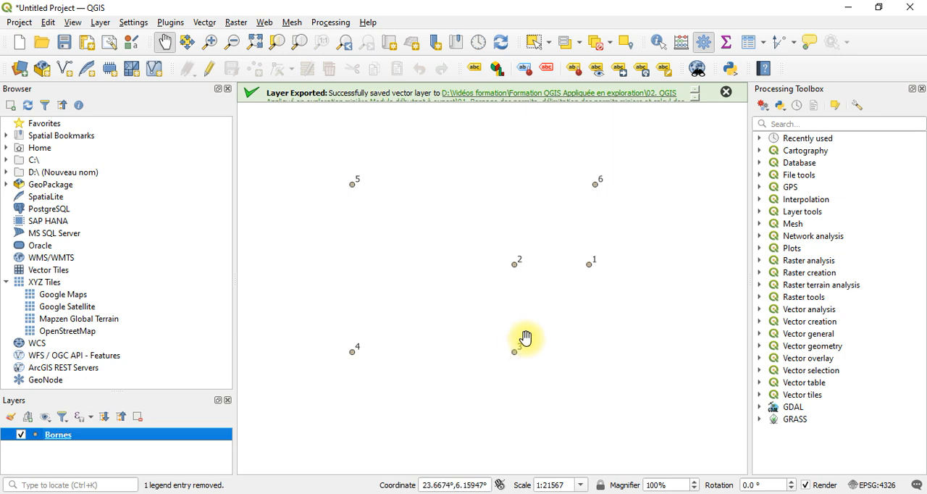
Look through the Vector creation, Vector general and Vector selection algorithm groups for a tool that connects points
{"action": "left_click", "coordinate": [761, 323]}
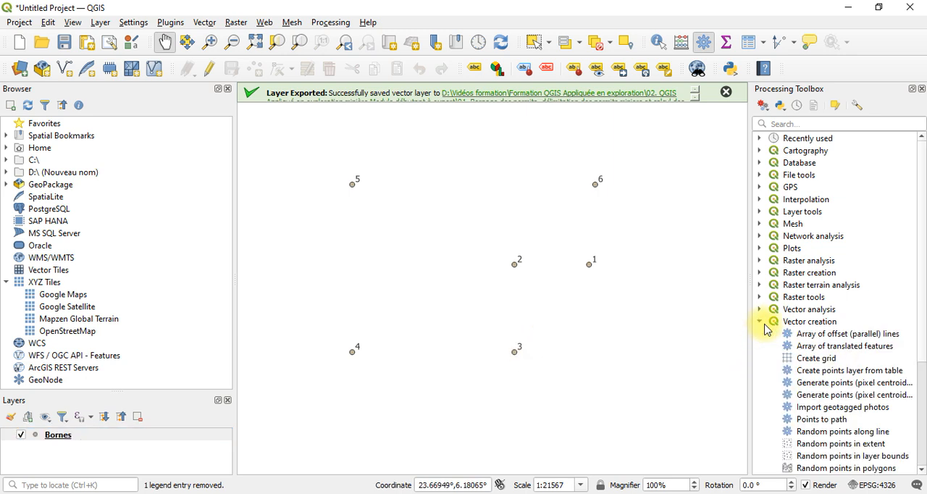
{"action": "left_click", "coordinate": [922, 446]}
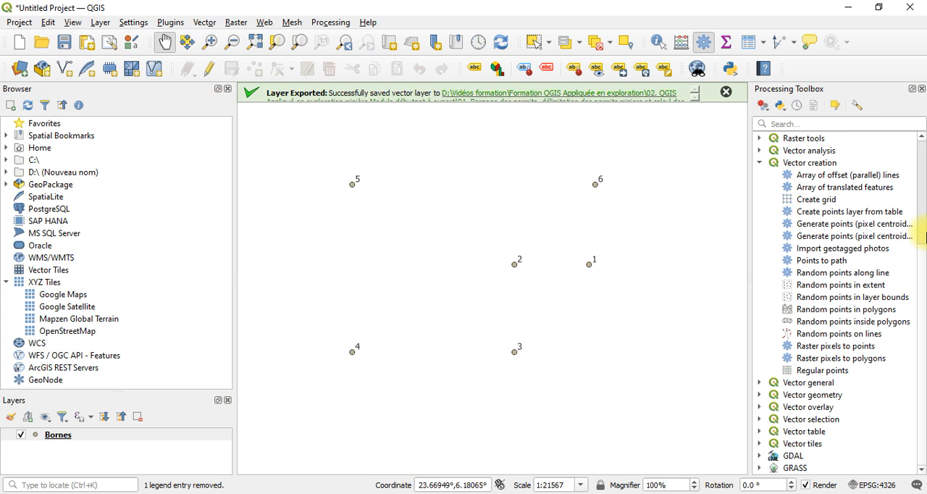
{"action": "left_click", "coordinate": [760, 383]}
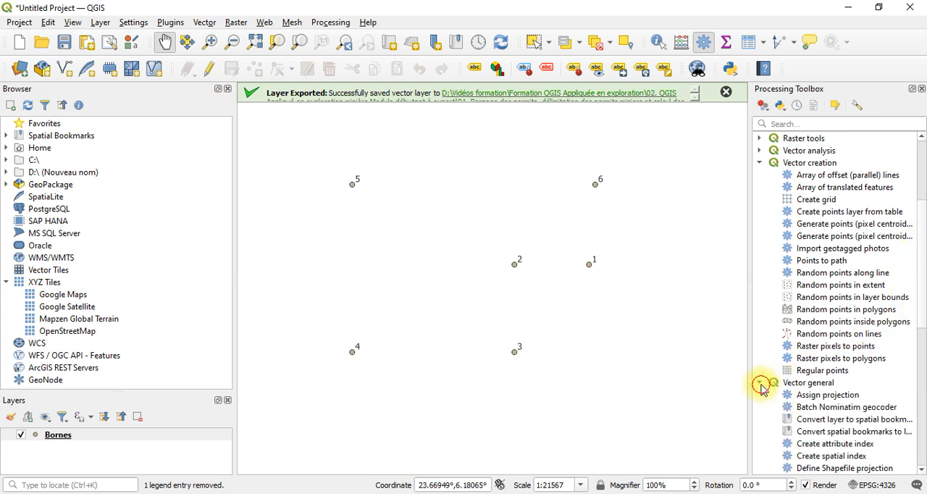
{"action": "left_click", "coordinate": [760, 383]}
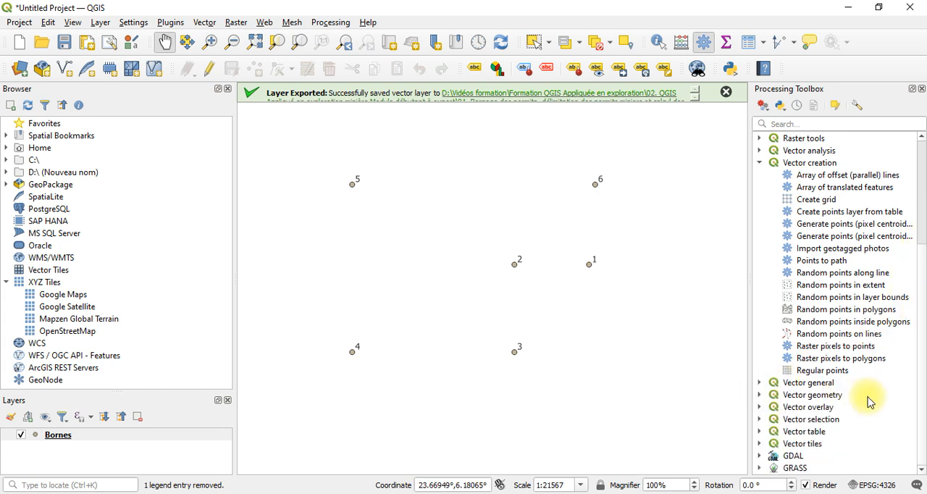
{"action": "left_click", "coordinate": [760, 421]}
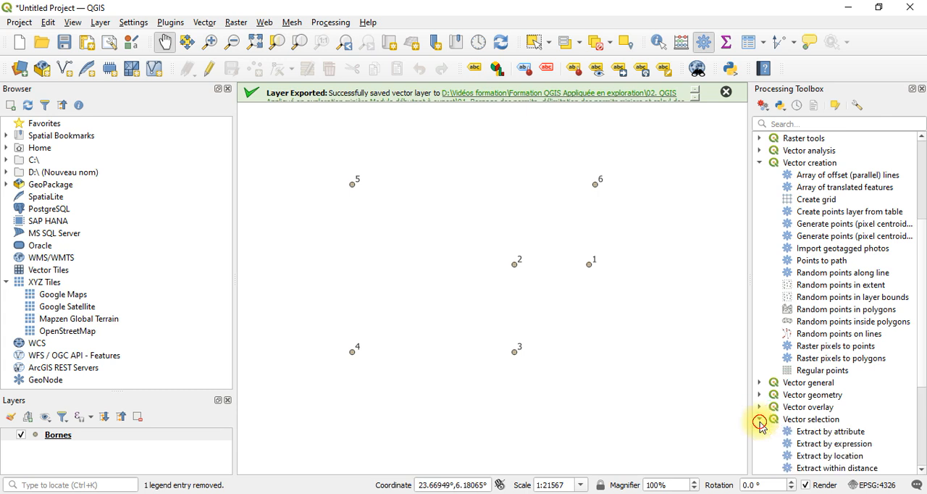
{"action": "left_click", "coordinate": [759, 420]}
{"action": "scroll", "coordinate": [923, 189], "scroll_direction": "up", "scroll_amount": 5}
Search the processing algorithms for "point to line" and view the parameters of the Points to path tool
{"action": "left_click", "coordinate": [784, 124]}
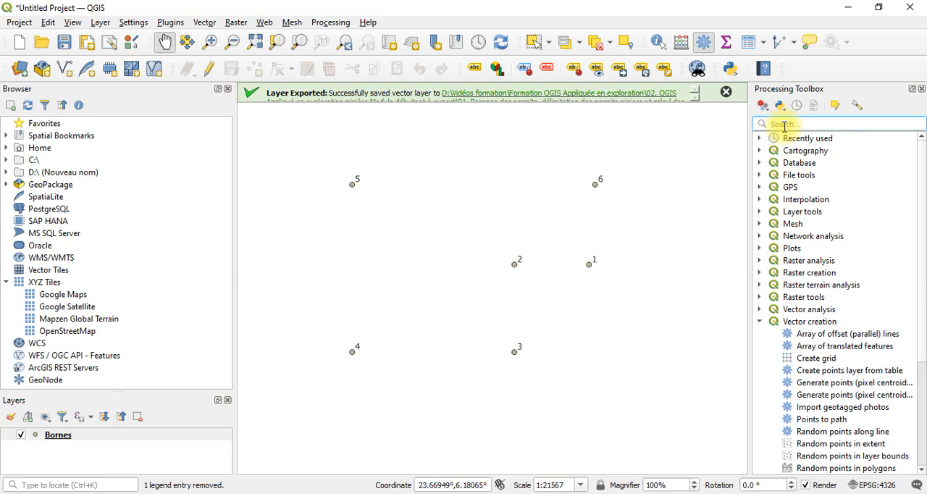
{"action": "type", "text": "point"}
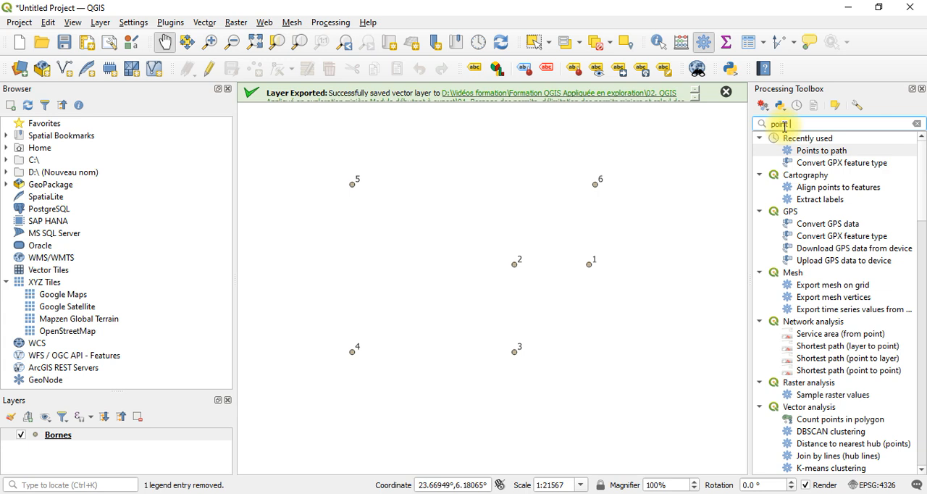
{"action": "type", "text": "to li"}
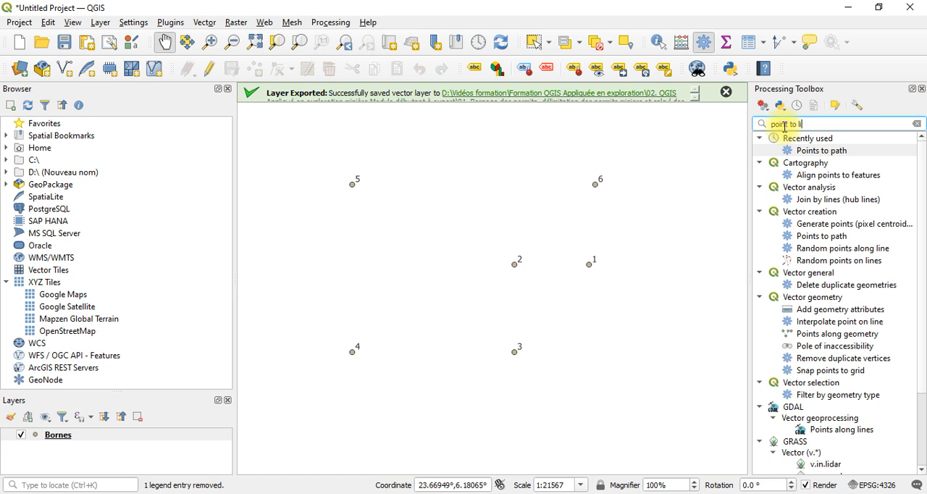
{"action": "type", "text": "ne"}
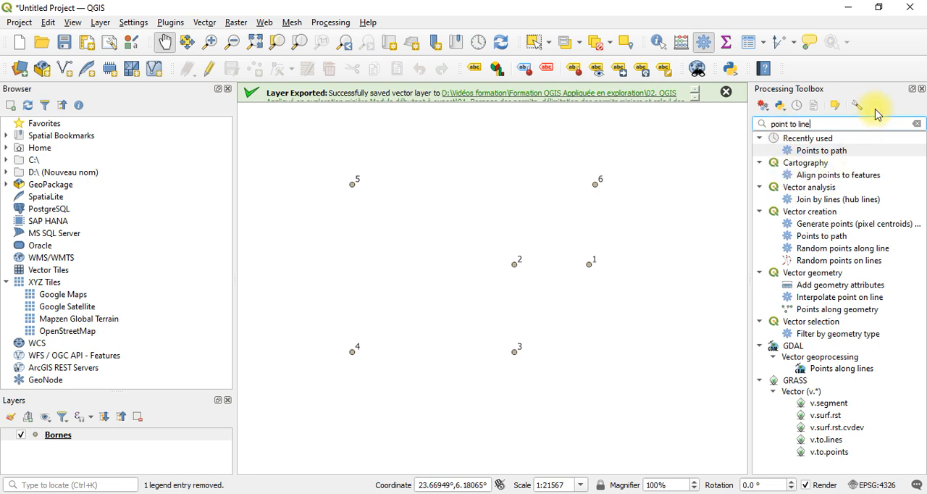
{"action": "key", "text": "Return"}
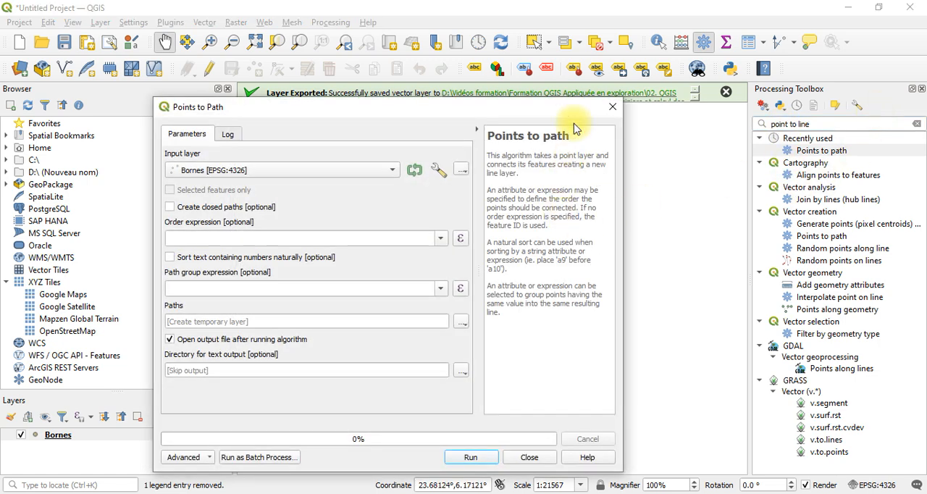
{"action": "left_click", "coordinate": [612, 106]}
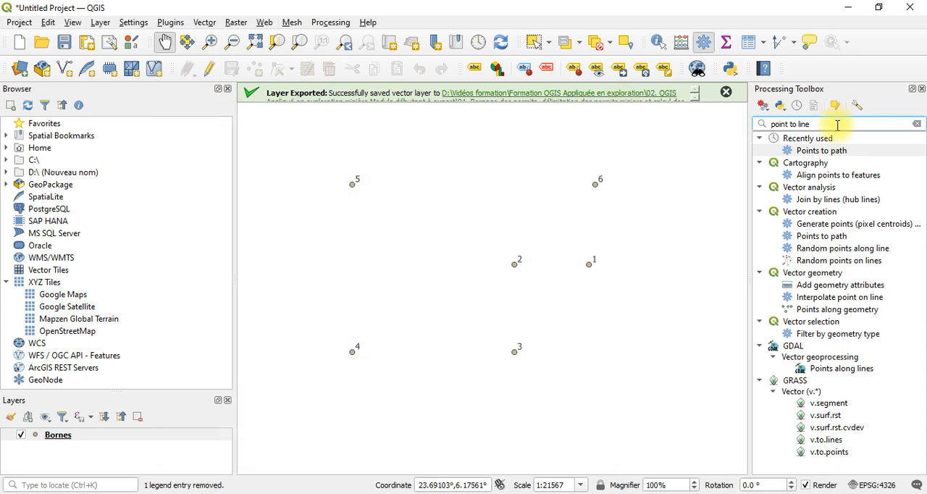
Search the processing algorithms for "point vers" instead
{"action": "double_click", "coordinate": [837, 126]}
{"action": "left_click", "coordinate": [838, 125]}
{"action": "key", "text": "BackSpace"}
{"action": "key", "text": "BackSpace"}
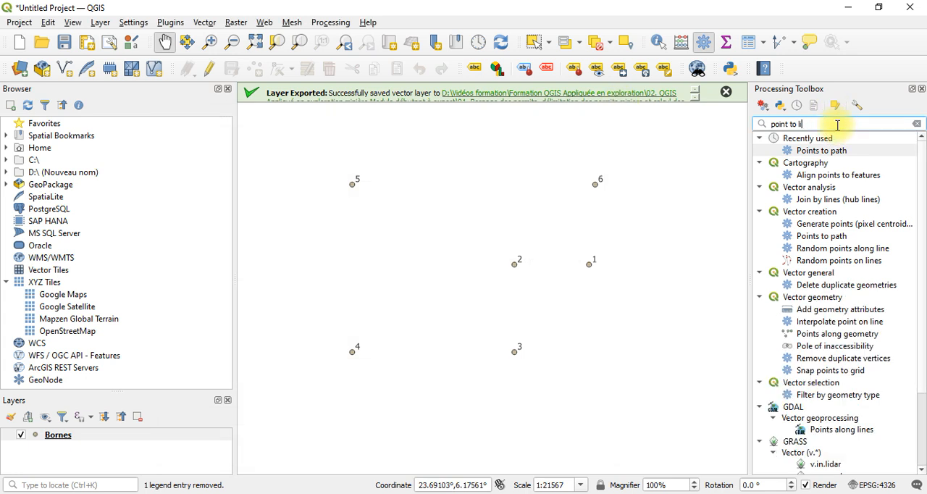
{"action": "key", "text": "BackSpace"}
{"action": "key", "text": "BackSpace"}
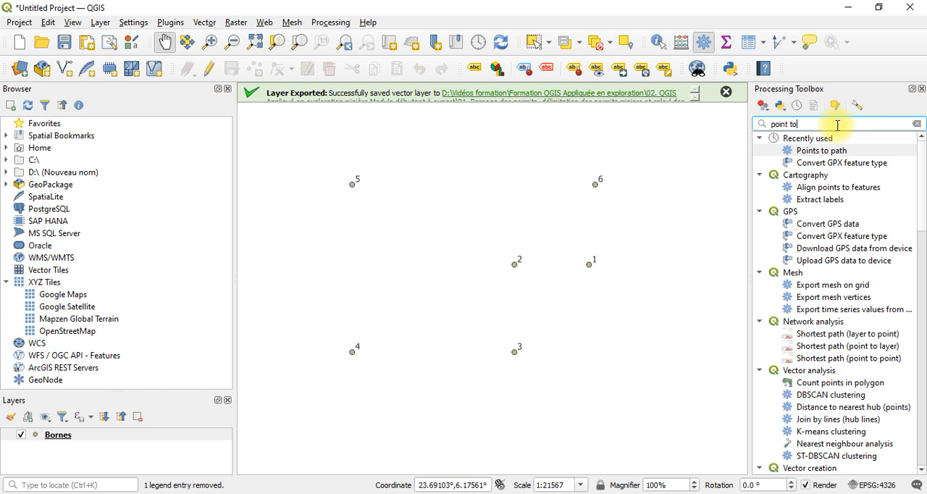
{"action": "key", "text": "BackSpace"}
{"action": "key", "text": "BackSpace"}
{"action": "type", "text": "vers"}
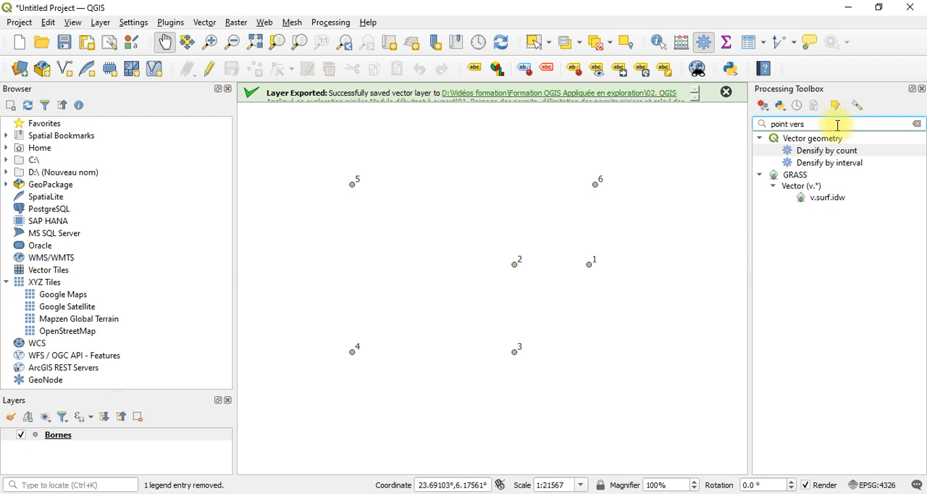
Shorten the algorithm search to "point", view the Points to path tool again and examine the other matching tools
{"action": "key", "text": "BackSpace"}
{"action": "key", "text": "BackSpace"}
{"action": "key", "text": "BackSpace"}
{"action": "key", "text": "BackSpace"}
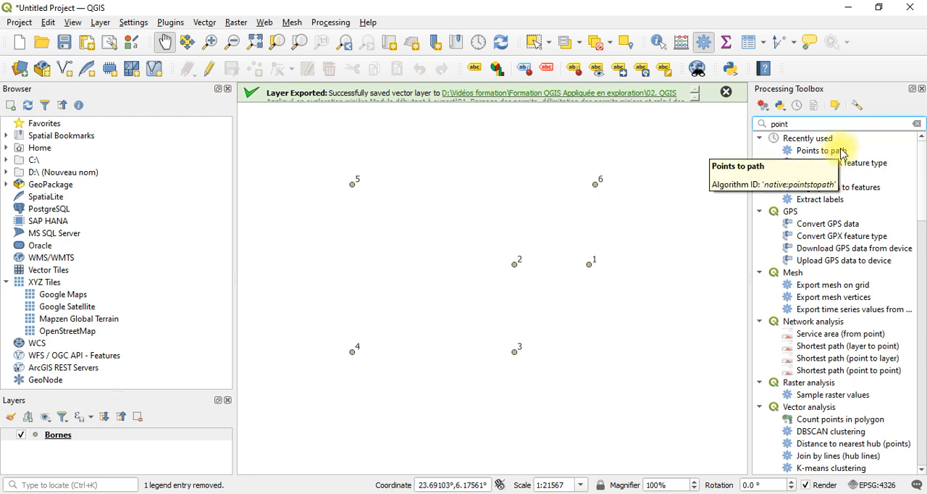
{"action": "double_click", "coordinate": [829, 150]}
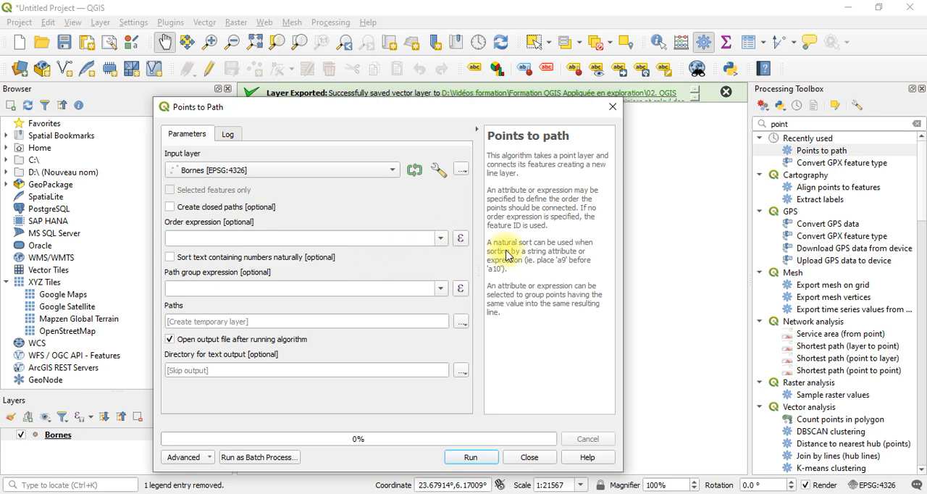
{"action": "left_click", "coordinate": [605, 106]}
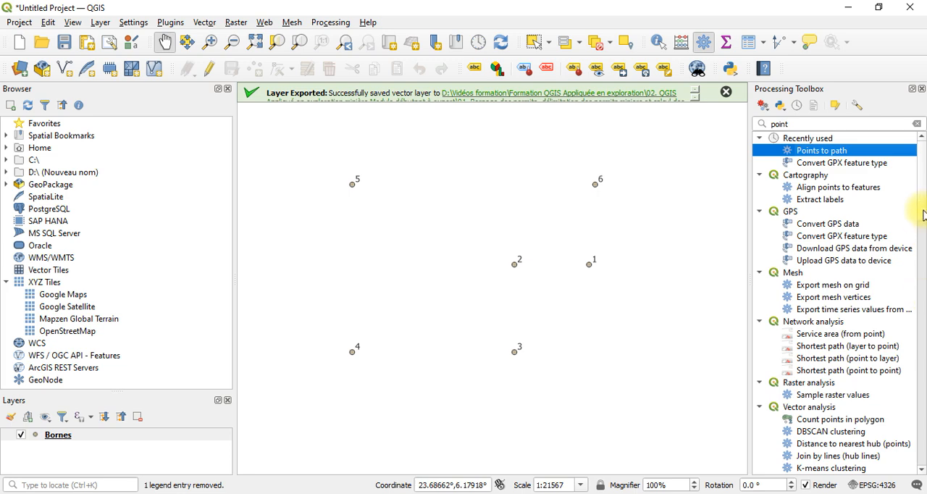
{"action": "left_click_drag", "start_coordinate": [921, 209], "coordinate": [924, 341]}
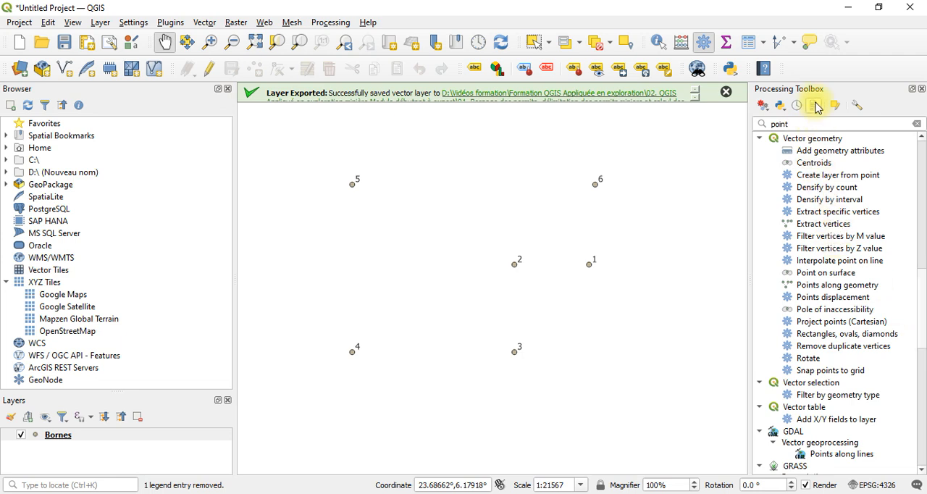
Extend the algorithm search to "point to lin"
{"action": "left_click", "coordinate": [821, 124]}
{"action": "type", "text": "t"}
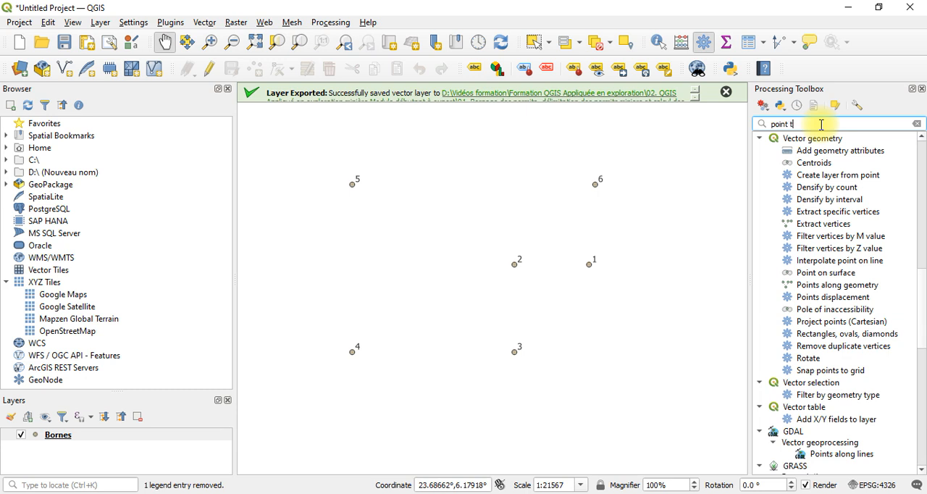
{"action": "type", "text": "o"}
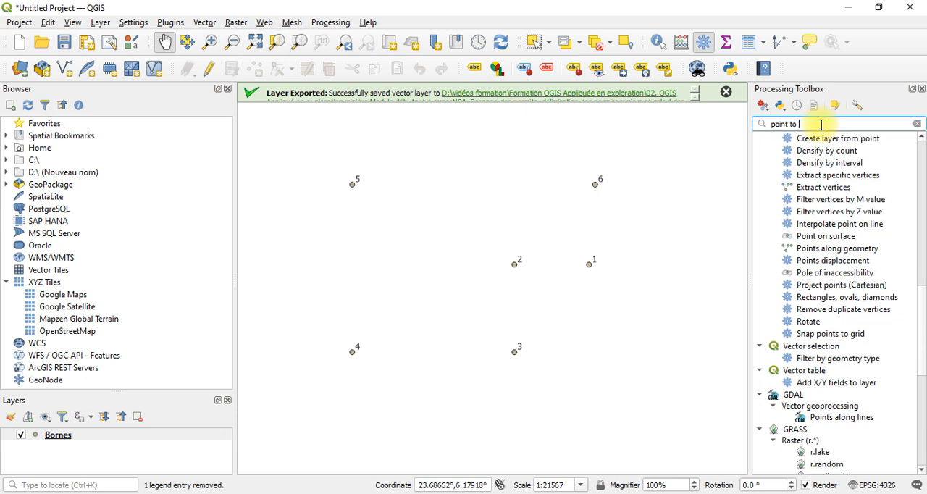
{"action": "type", "text": " lin"}
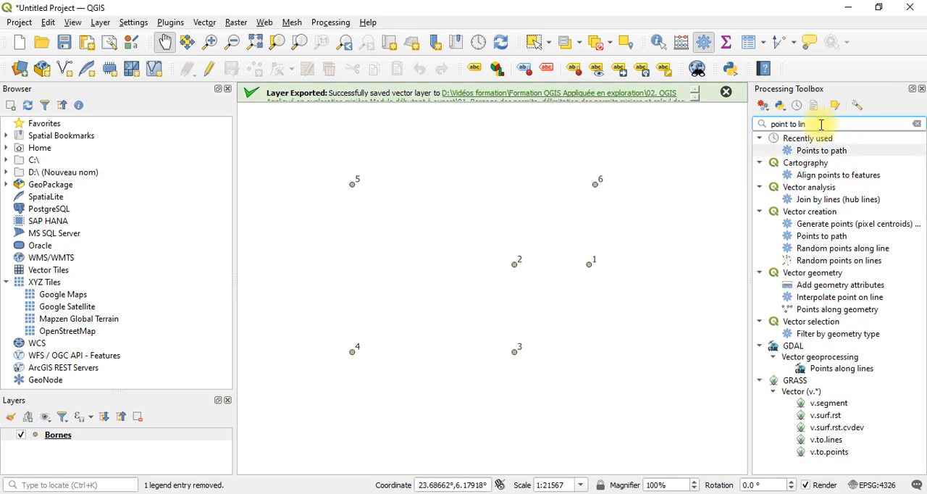
Replace the algorithm search with "line" to look for line tools
{"action": "key", "text": "BackSpace"}
{"action": "key", "text": "BackSpace"}
{"action": "key", "text": "BackSpace"}
{"action": "key", "text": "BackSpace"}
{"action": "key", "text": "BackSpace"}
{"action": "key", "text": "BackSpace"}
{"action": "key", "text": "BackSpace"}
{"action": "key", "text": "BackSpace"}
{"action": "key", "text": "BackSpace"}
{"action": "key", "text": "BackSpace"}
{"action": "key", "text": "BackSpace"}
{"action": "key", "text": "BackSpace"}
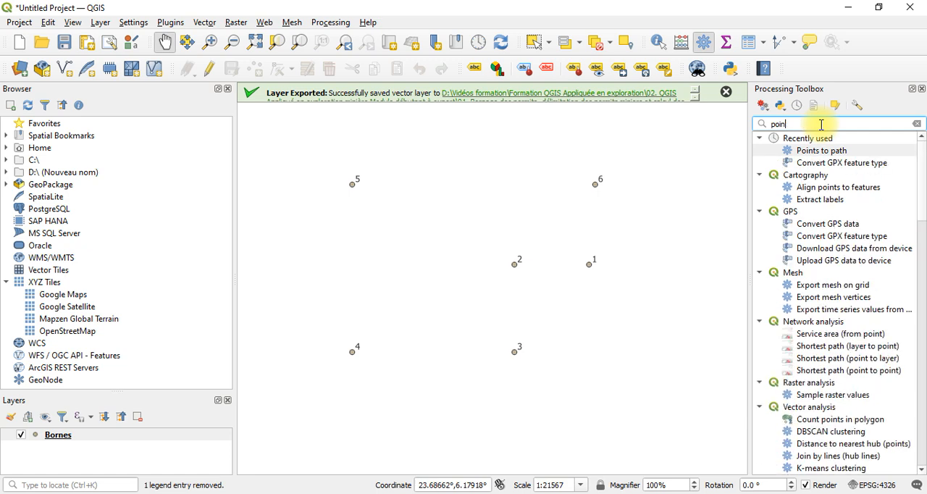
{"action": "type", "text": "lin"}
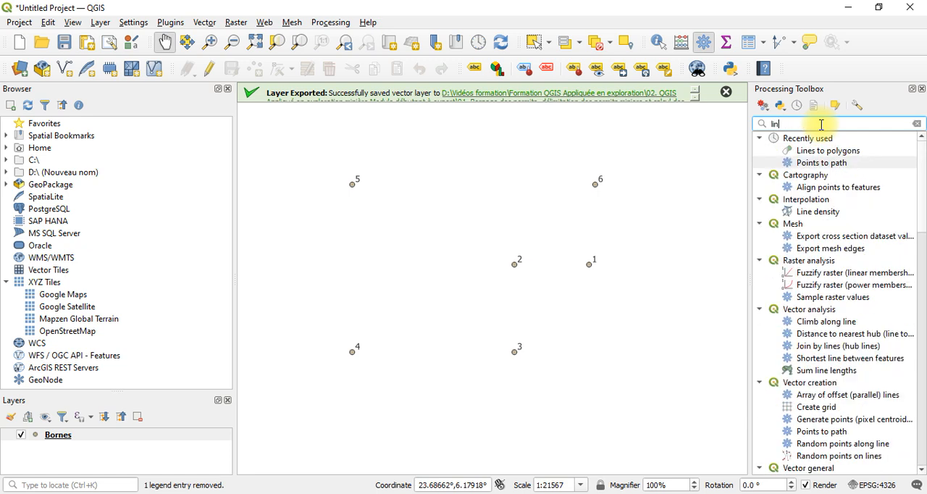
{"action": "type", "text": "e"}
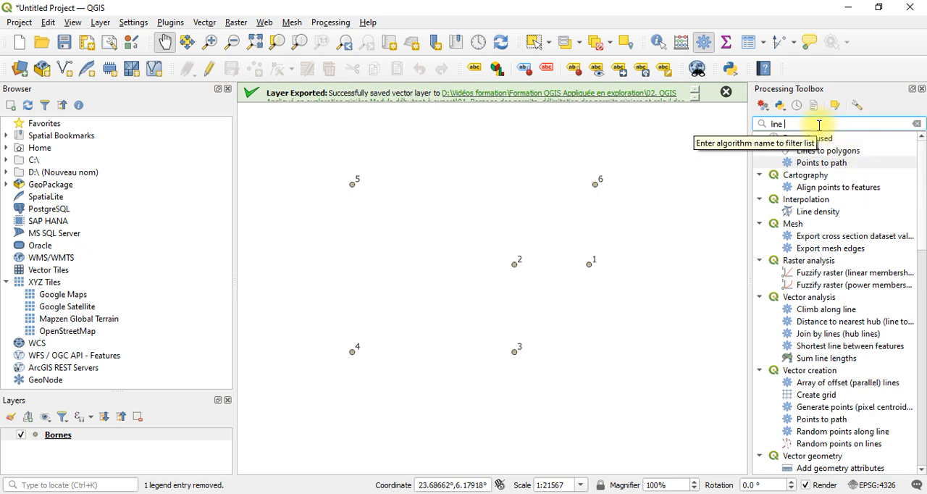
Replace the algorithm search with "oin" and look through the matching tools
{"action": "key", "text": "BackSpace"}
{"action": "key", "text": "BackSpace"}
{"action": "key", "text": "BackSpace"}
{"action": "key", "text": "BackSpace"}
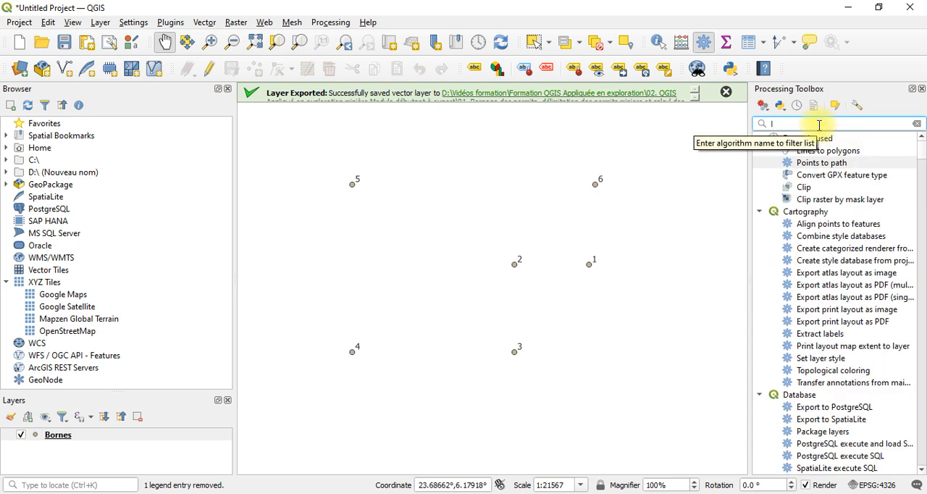
{"action": "type", "text": "oi"}
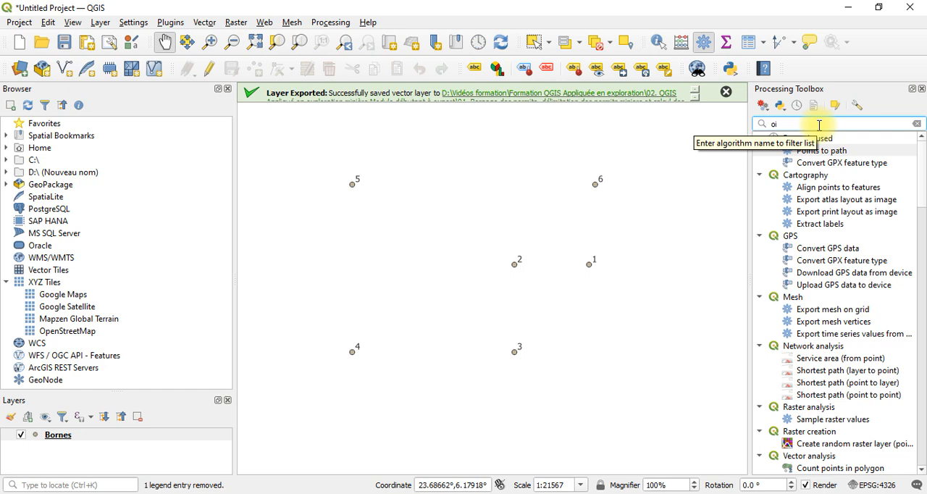
{"action": "type", "text": "n"}
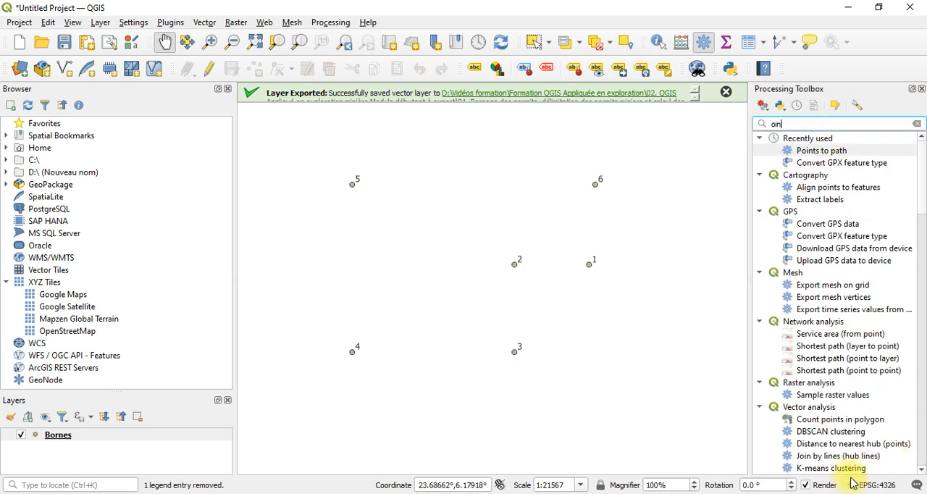
{"action": "scroll", "coordinate": [853, 481], "scroll_direction": "down", "scroll_amount": 10}
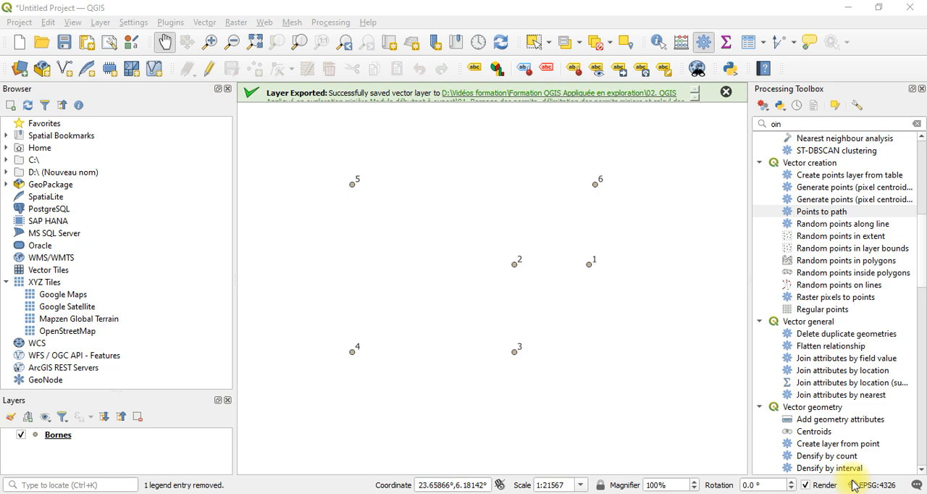
Search the processing algorithms for "point" again
{"action": "left_click", "coordinate": [787, 124]}
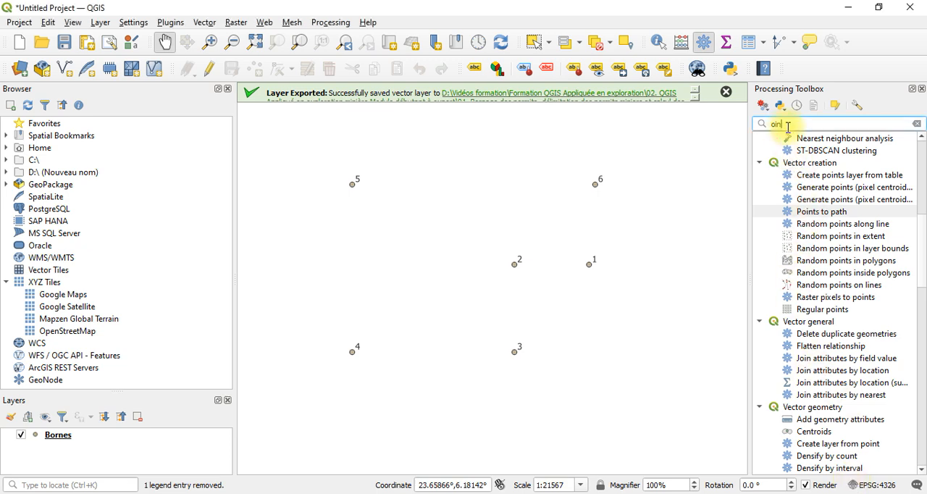
{"action": "key", "text": "BackSpace"}
{"action": "key", "text": "BackSpace"}
{"action": "key", "text": "BackSpace"}
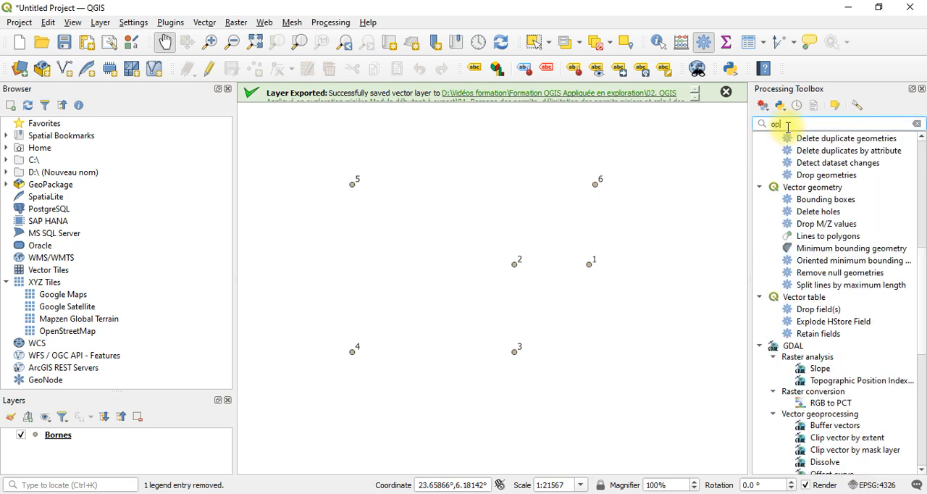
{"action": "type", "text": "opl"}
{"action": "key", "text": "BackSpace"}
{"action": "key", "text": "BackSpace"}
{"action": "key", "text": "BackSpace"}
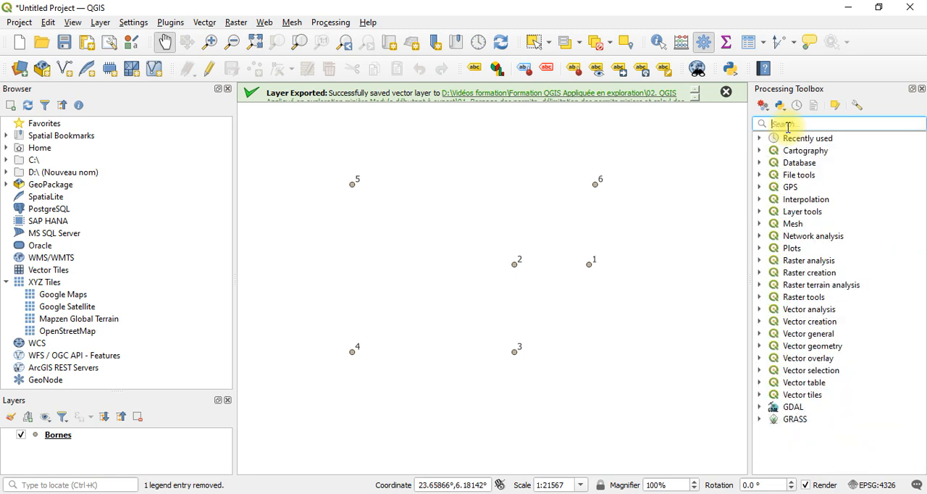
{"action": "type", "text": "poin"}
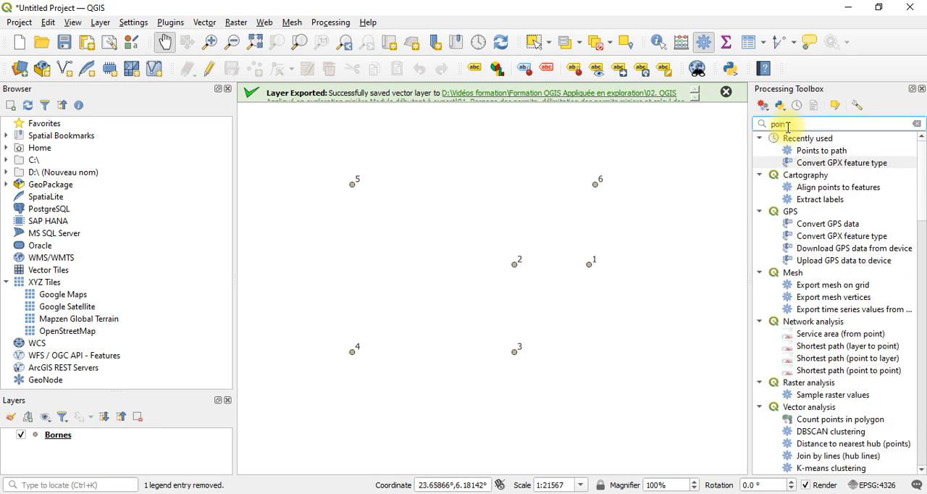
{"action": "type", "text": "t"}
Run Points to path on the Bornes layer, leaving the path open and the output as a temporary layer
{"action": "double_click", "coordinate": [825, 151]}
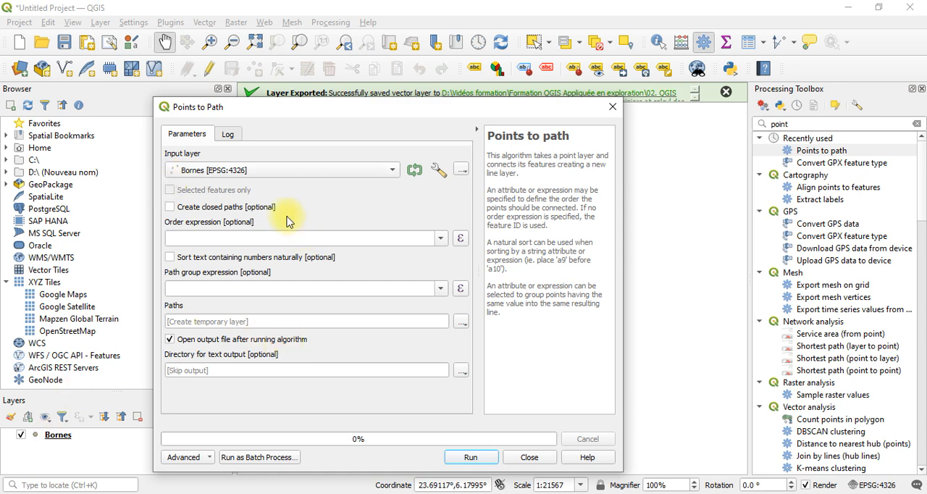
{"action": "left_click", "coordinate": [491, 457]}
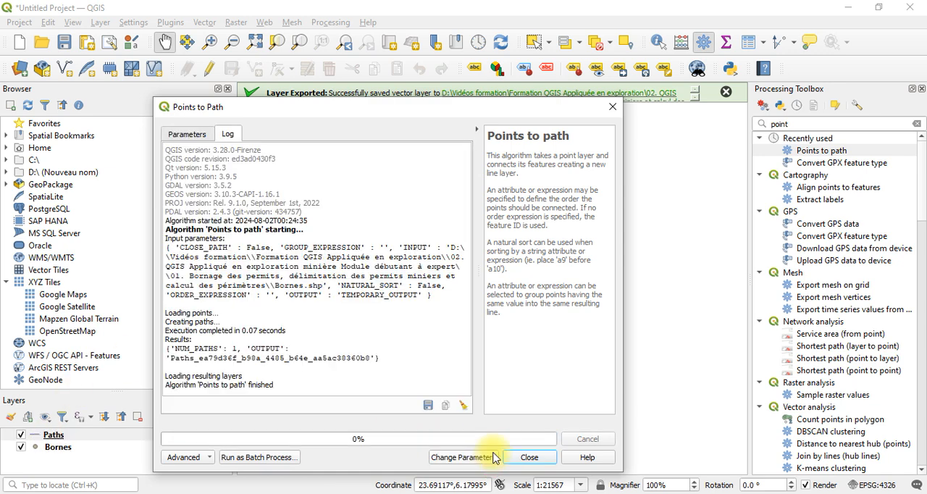
{"action": "left_click", "coordinate": [536, 462]}
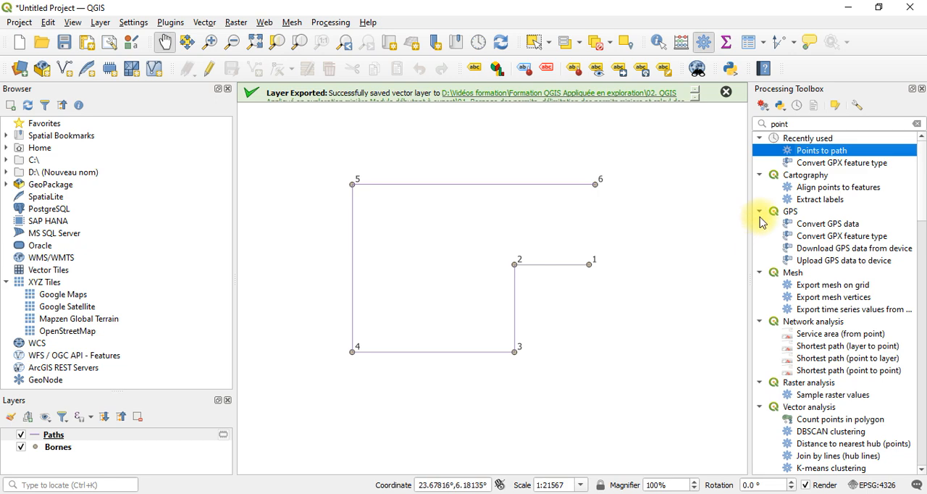
Search the algorithms for "line" and run Lines to polygons on the Paths layer with a temporary output layer
{"action": "left_click", "coordinate": [805, 124]}
{"action": "key", "text": "BackSpace"}
{"action": "key", "text": "BackSpace"}
{"action": "key", "text": "BackSpace"}
{"action": "key", "text": "BackSpace"}
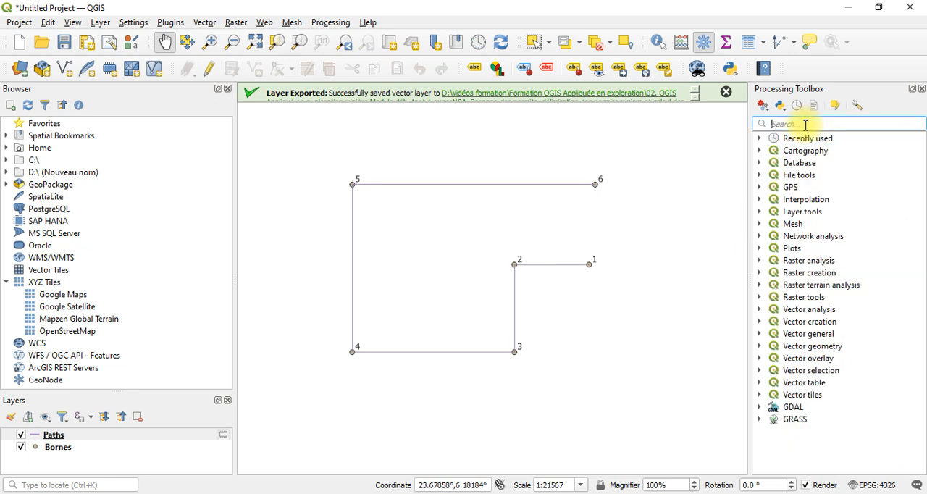
{"action": "type", "text": "line"}
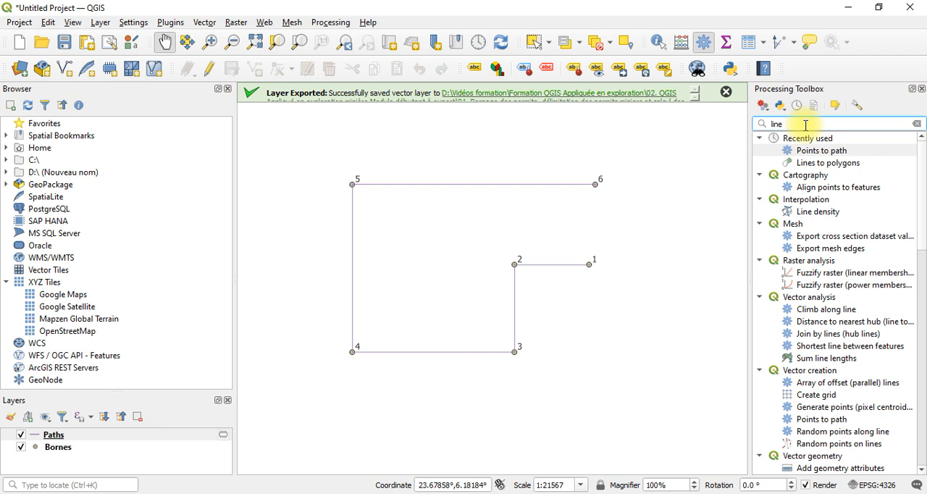
{"action": "left_click", "coordinate": [846, 165]}
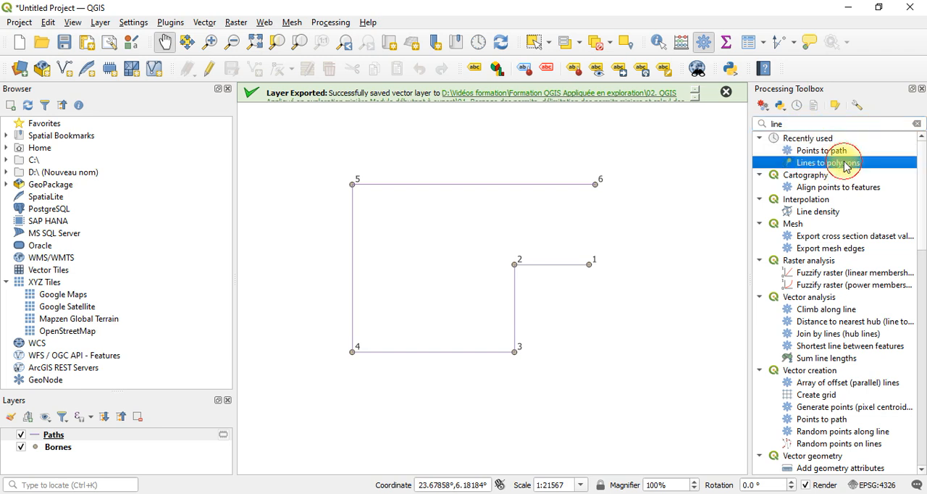
{"action": "double_click", "coordinate": [846, 165]}
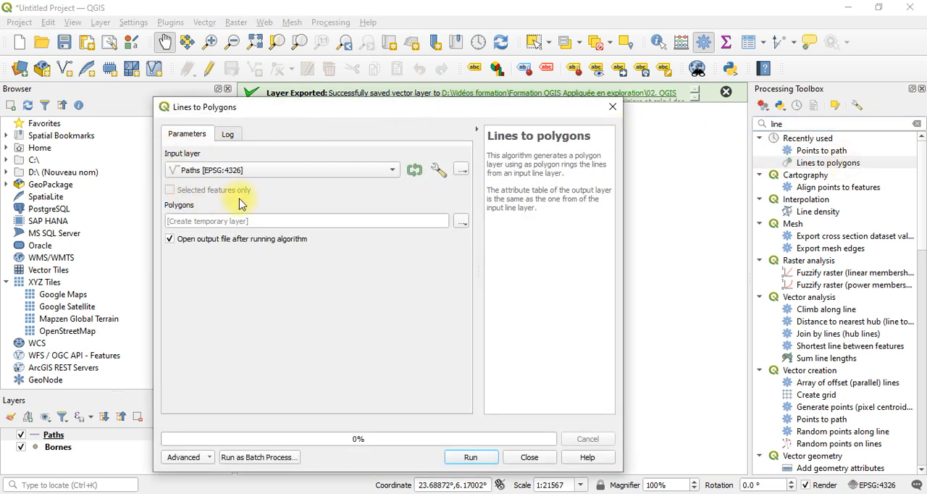
{"action": "left_click", "coordinate": [456, 458]}
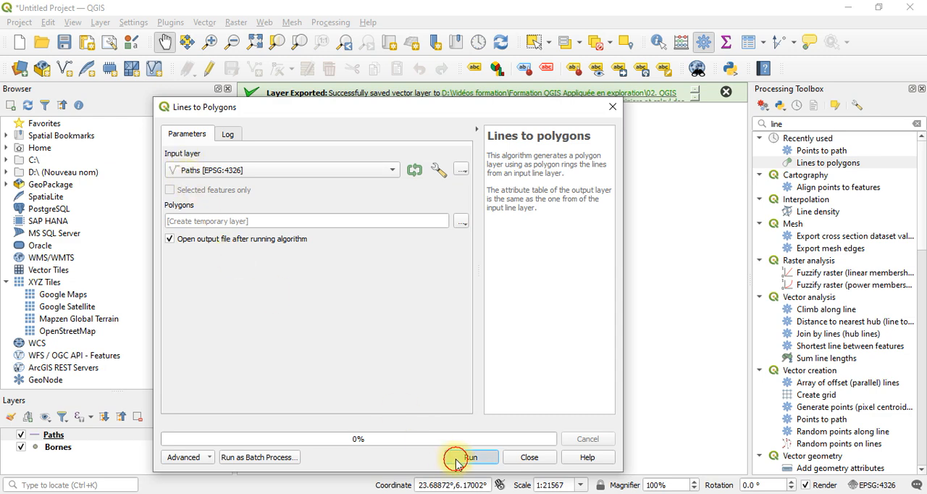
{"action": "left_click", "coordinate": [534, 461]}
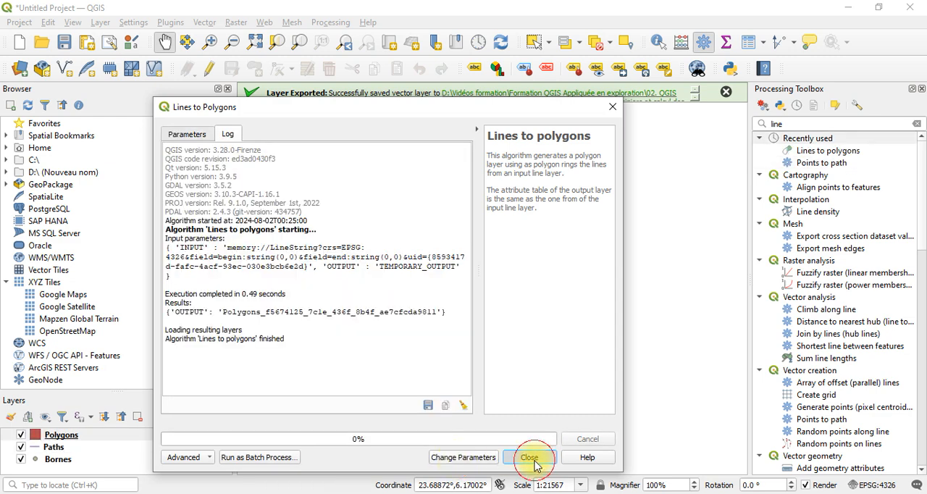
Open the attribute table of the Polygons layer and turn on its editing mode
{"action": "double_click", "coordinate": [583, 270]}
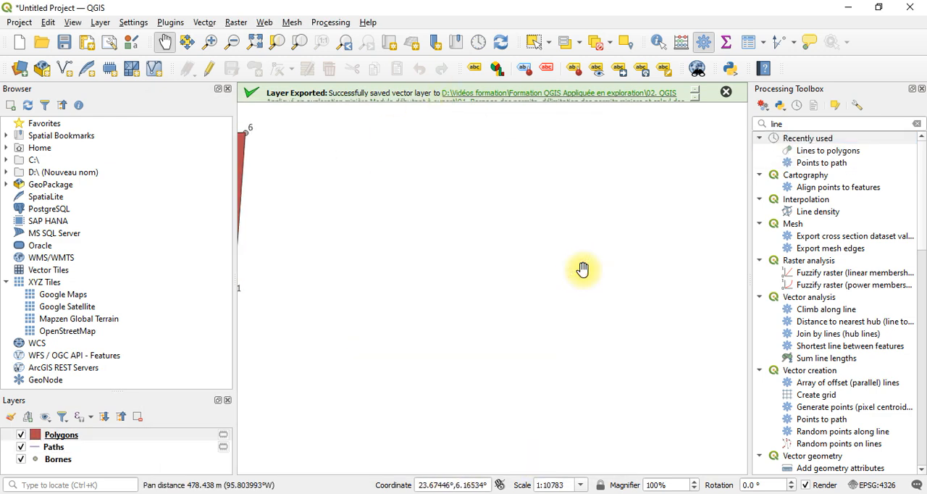
{"action": "left_click_drag", "start_coordinate": [367, 186], "coordinate": [849, 176]}
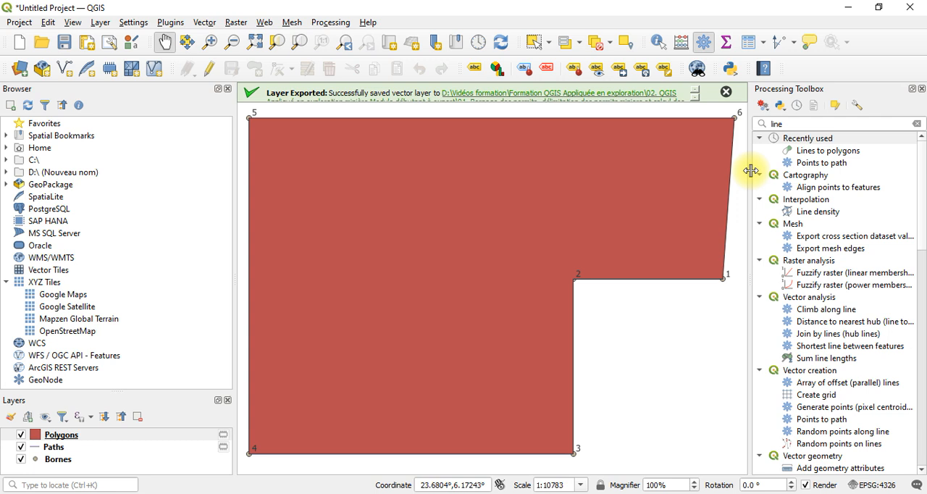
{"action": "right_click", "coordinate": [158, 435]}
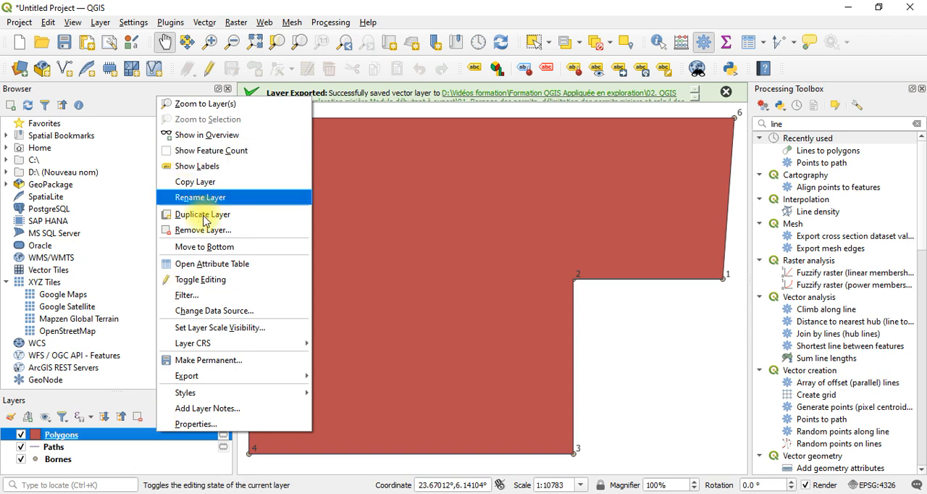
{"action": "left_click", "coordinate": [209, 265]}
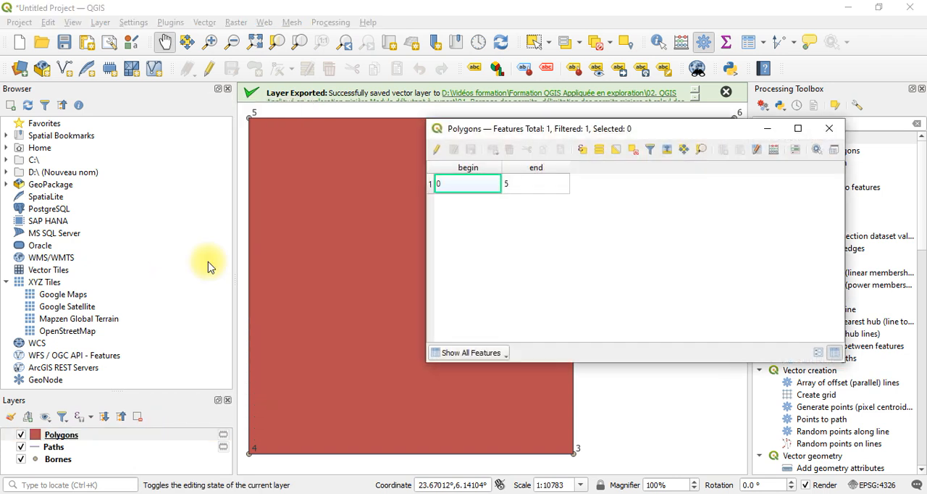
{"action": "left_click_drag", "start_coordinate": [633, 133], "coordinate": [523, 124]}
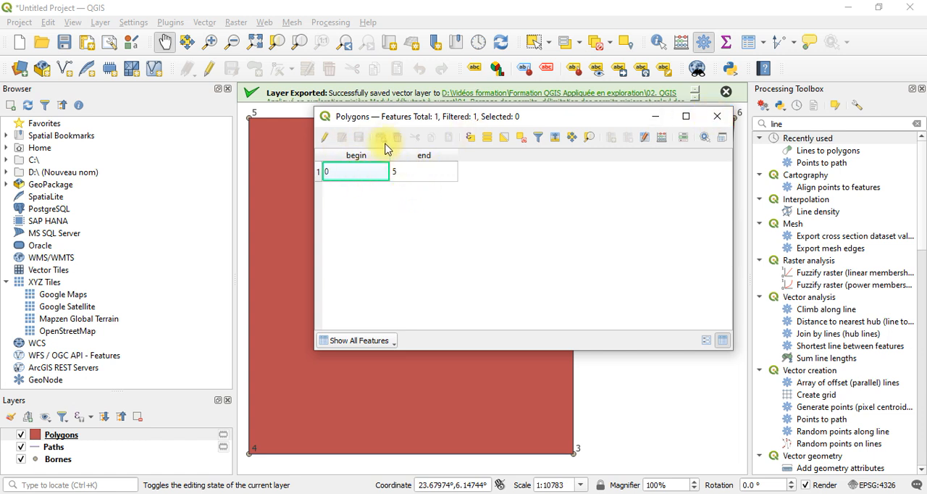
{"action": "left_click", "coordinate": [326, 137]}
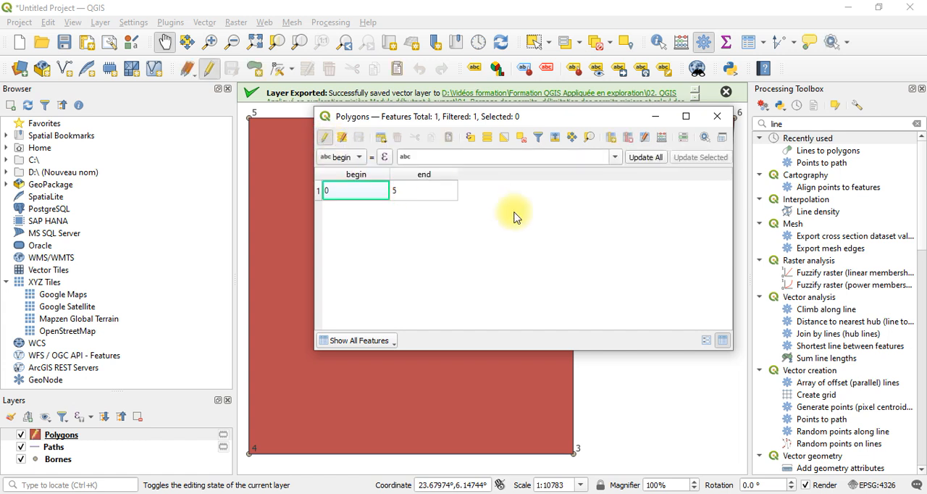
Add a field named "Suerficie" of type Decimal Number (decimal) with length 10 and precision 3 to the Polygons layer
{"action": "left_click", "coordinate": [612, 139]}
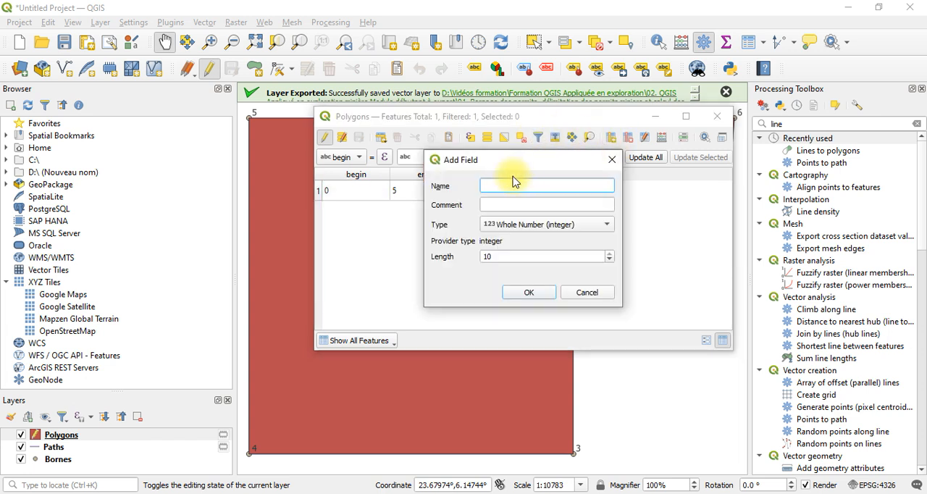
{"action": "left_click", "coordinate": [520, 184]}
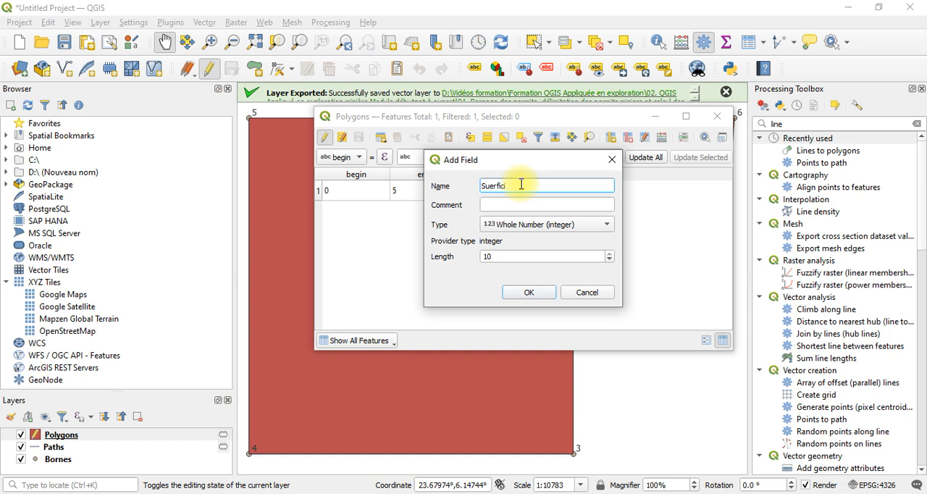
{"action": "left_click", "coordinate": [544, 226]}
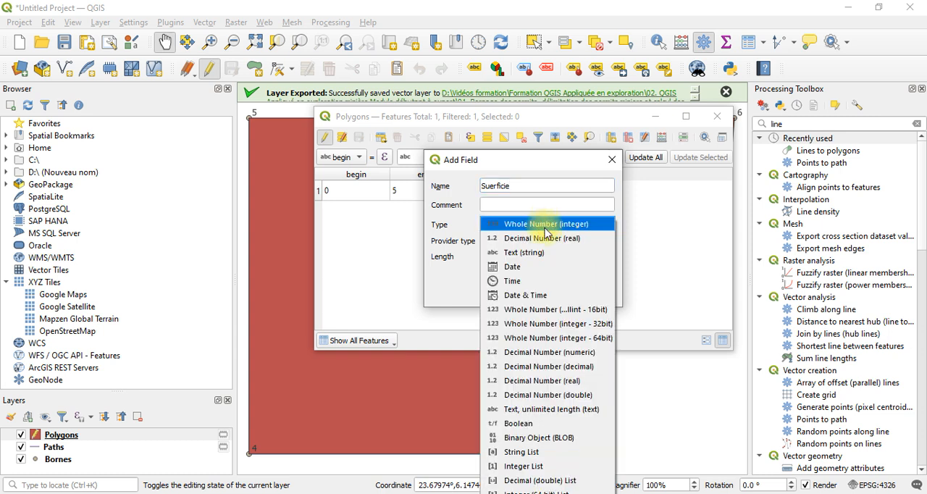
{"action": "left_click", "coordinate": [572, 371]}
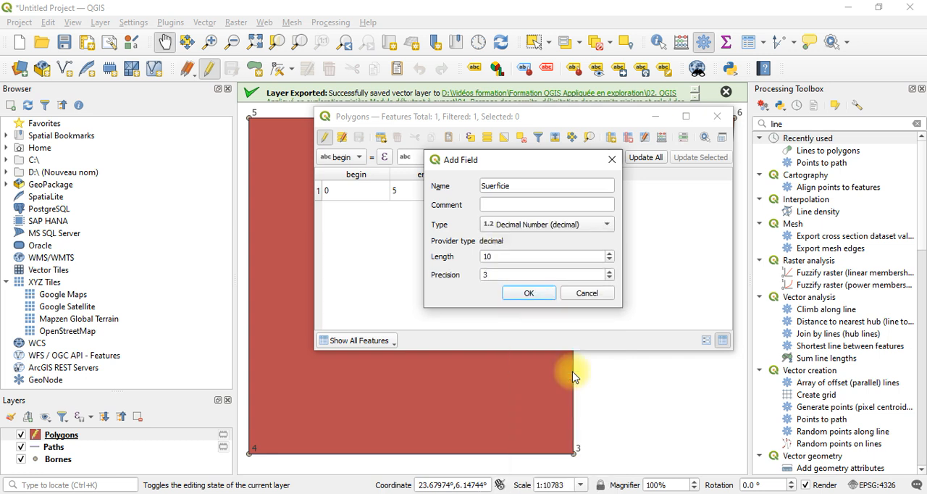
{"action": "left_click", "coordinate": [543, 293]}
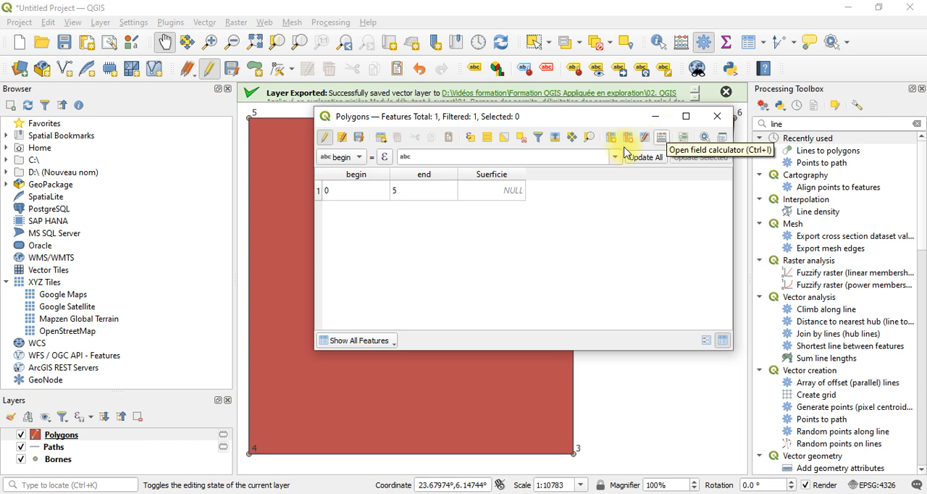
{"action": "left_click", "coordinate": [517, 177]}
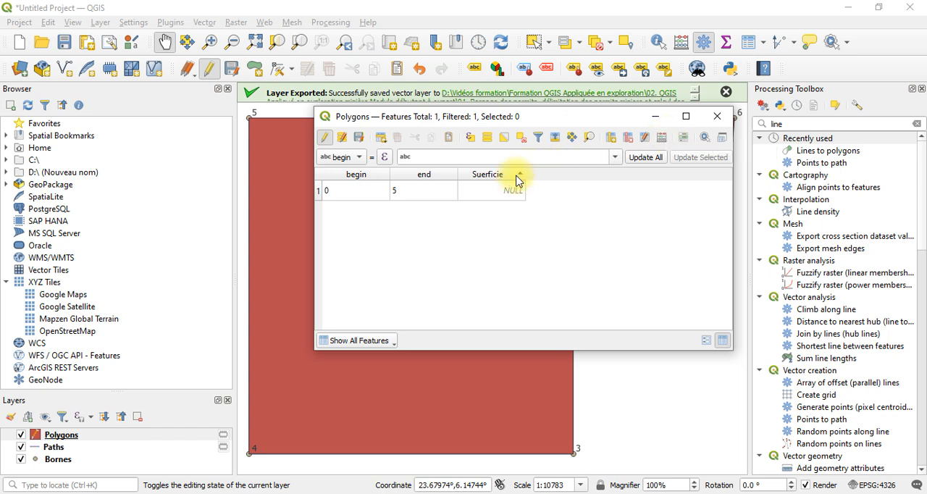
{"action": "right_click", "coordinate": [517, 177]}
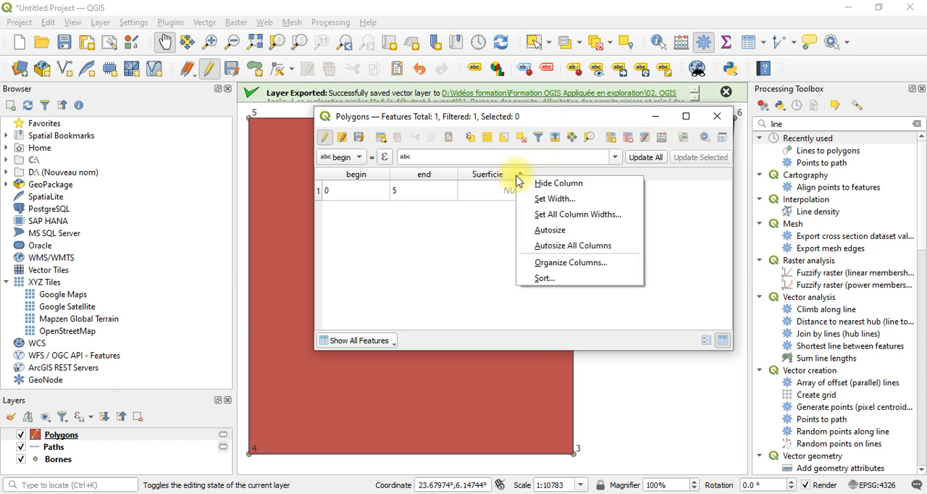
{"action": "left_click", "coordinate": [626, 140]}
{"action": "left_click", "coordinate": [627, 139]}
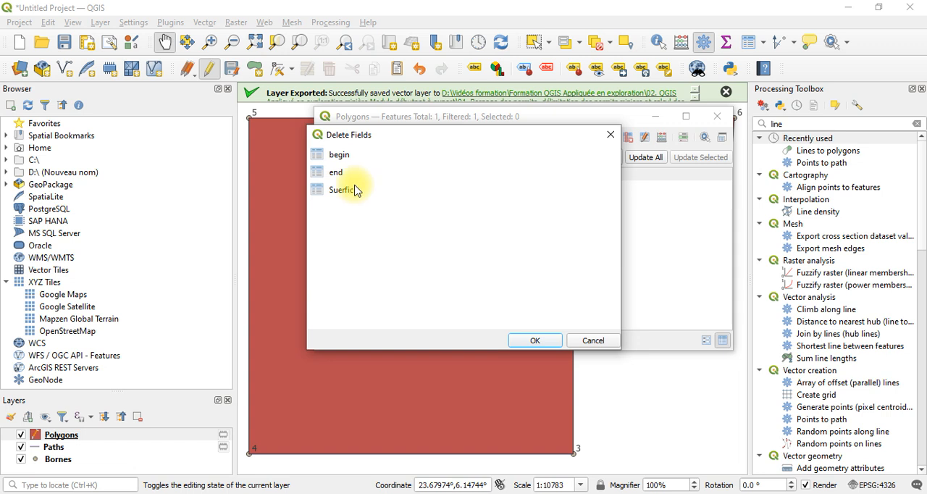
{"action": "left_click", "coordinate": [610, 135]}
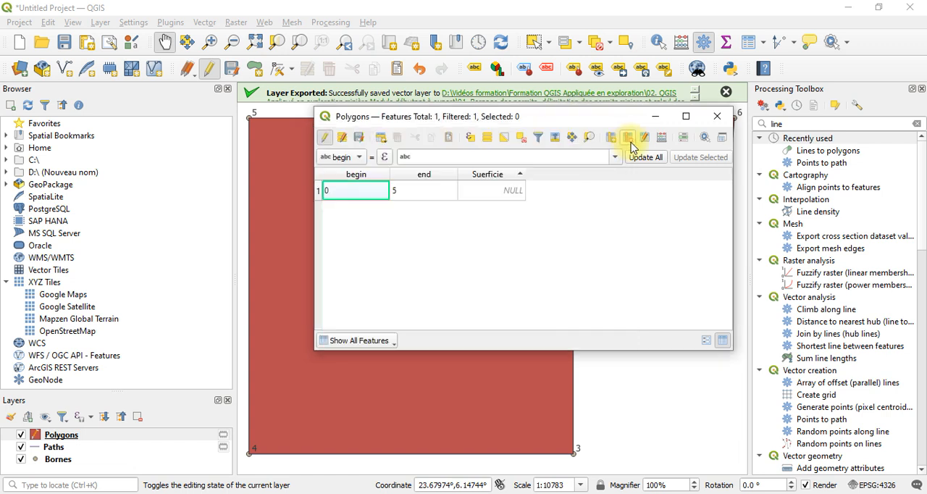
Delete the misspelled Suerficie field from the Polygons attribute table
{"action": "left_click", "coordinate": [629, 140]}
{"action": "left_click", "coordinate": [356, 188]}
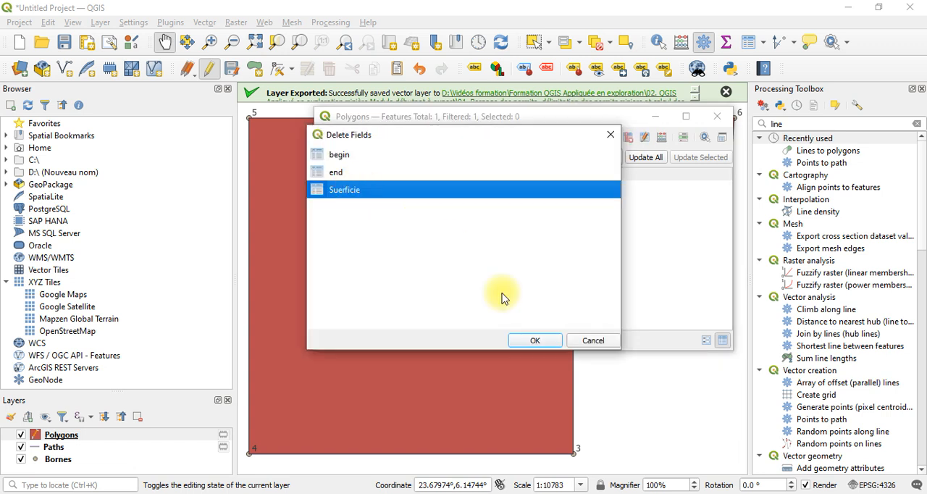
{"action": "left_click", "coordinate": [542, 342]}
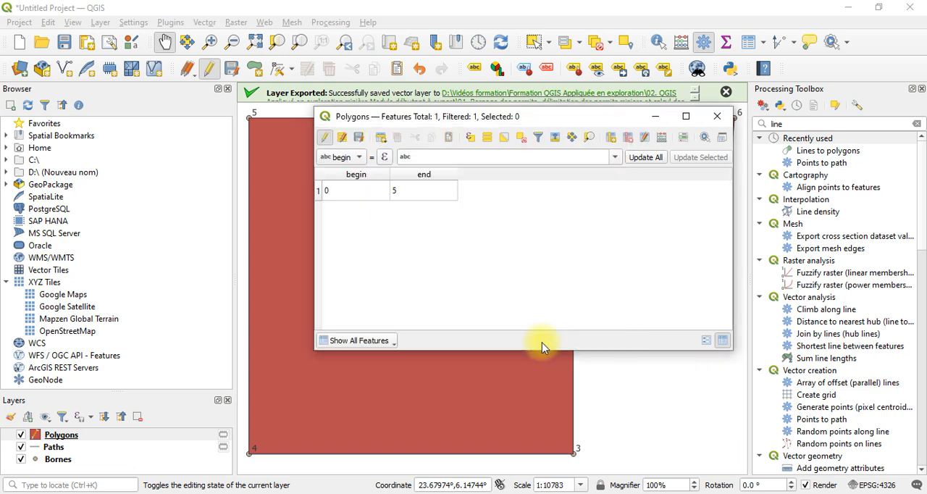
Add a field named "Superficie" of type Decimal Number (decimal) with length 10 and precision 3 to the Polygons layer
{"action": "left_click", "coordinate": [610, 138]}
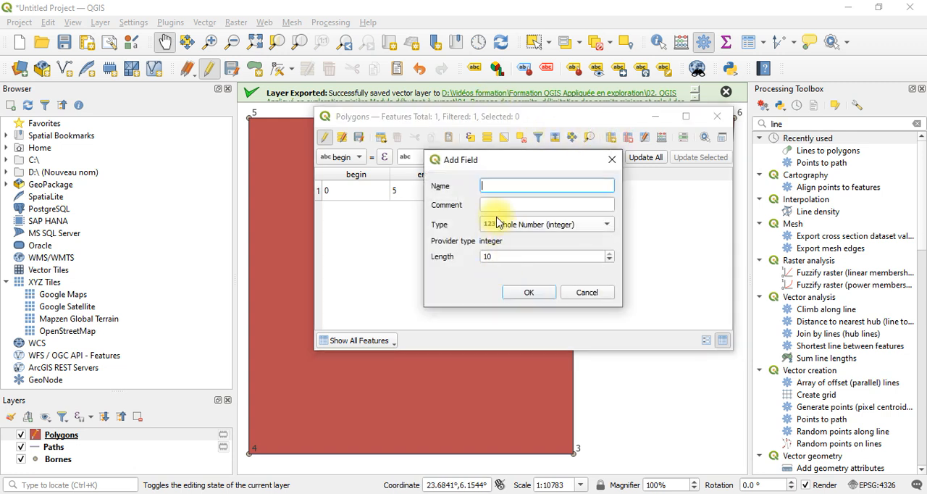
{"action": "type", "text": "Superficie"}
{"action": "left_click", "coordinate": [549, 226]}
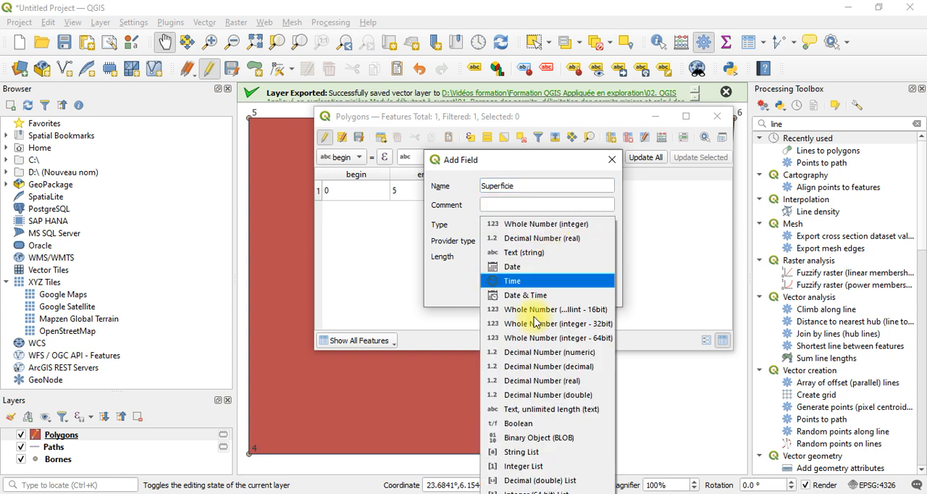
{"action": "left_click", "coordinate": [590, 366]}
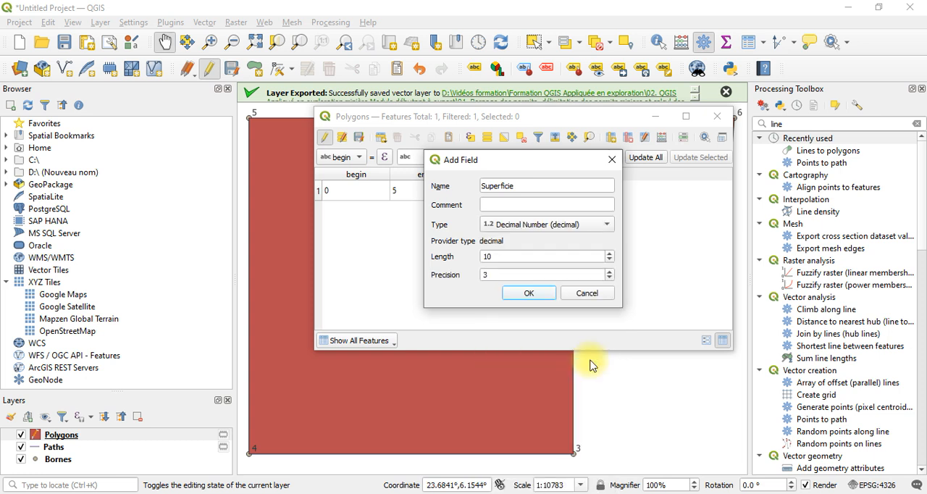
{"action": "left_click", "coordinate": [528, 294]}
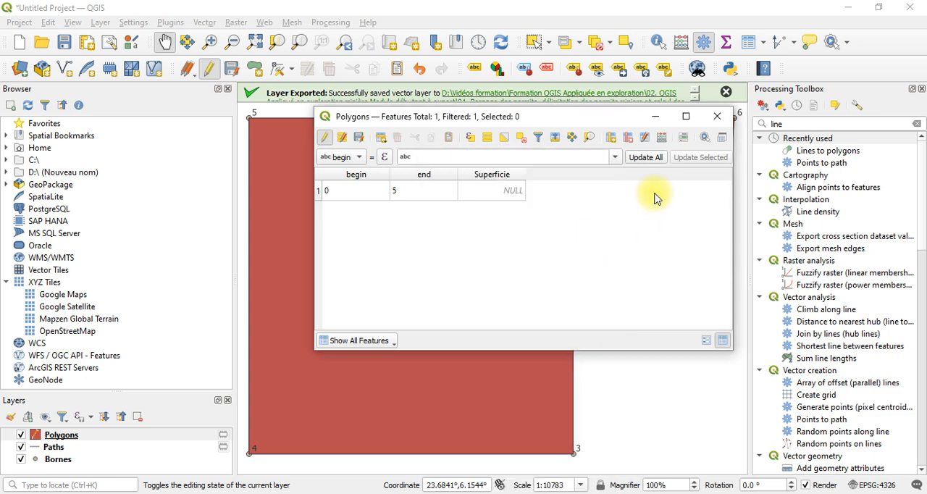
Update the existing Superficie field with the Field Calculator, using the geometry function $area as the expression
{"action": "left_click", "coordinate": [659, 138]}
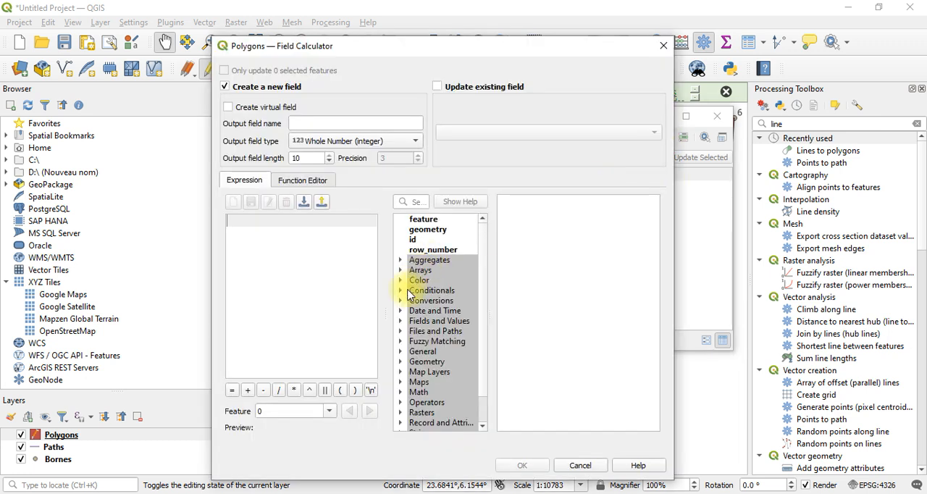
{"action": "double_click", "coordinate": [419, 361]}
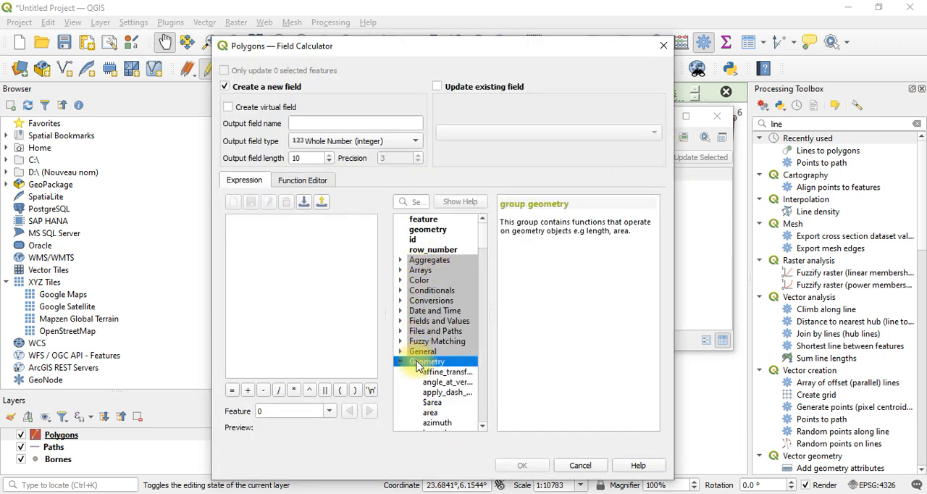
{"action": "left_click", "coordinate": [483, 427]}
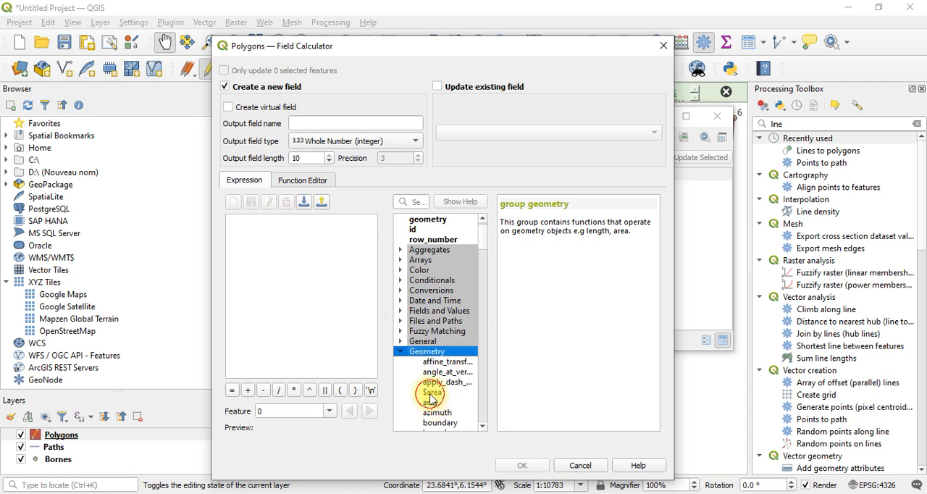
{"action": "left_click", "coordinate": [432, 393]}
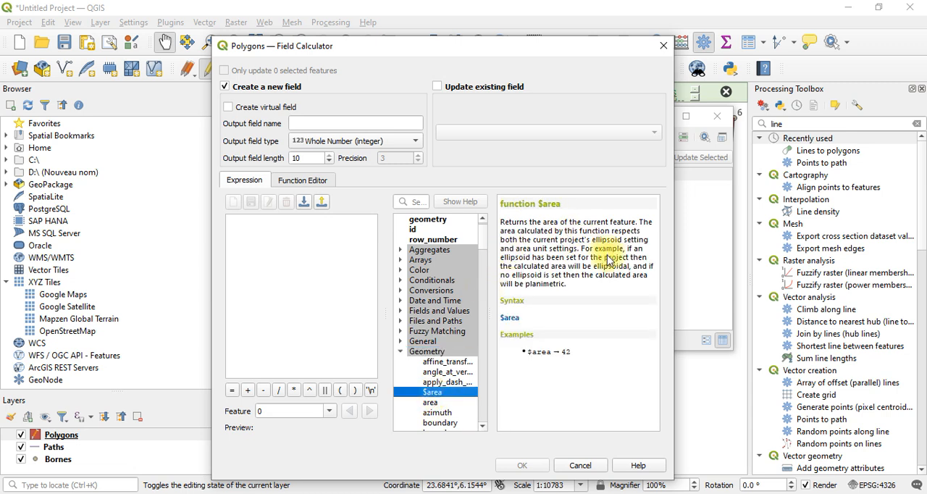
{"action": "double_click", "coordinate": [448, 392]}
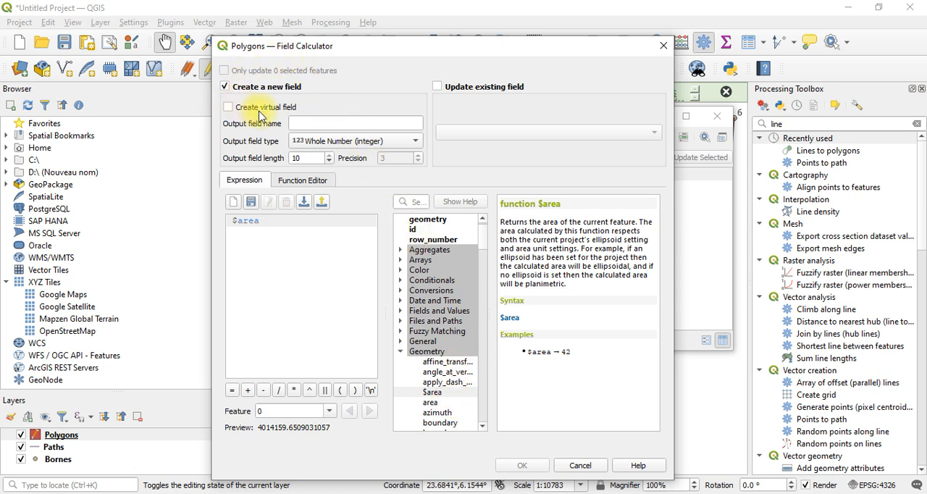
{"action": "left_click", "coordinate": [449, 93]}
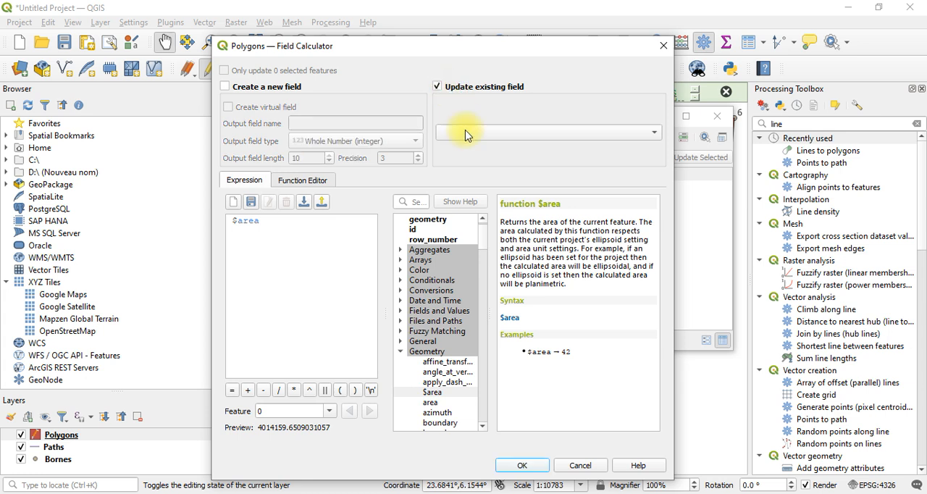
{"action": "left_click", "coordinate": [469, 136]}
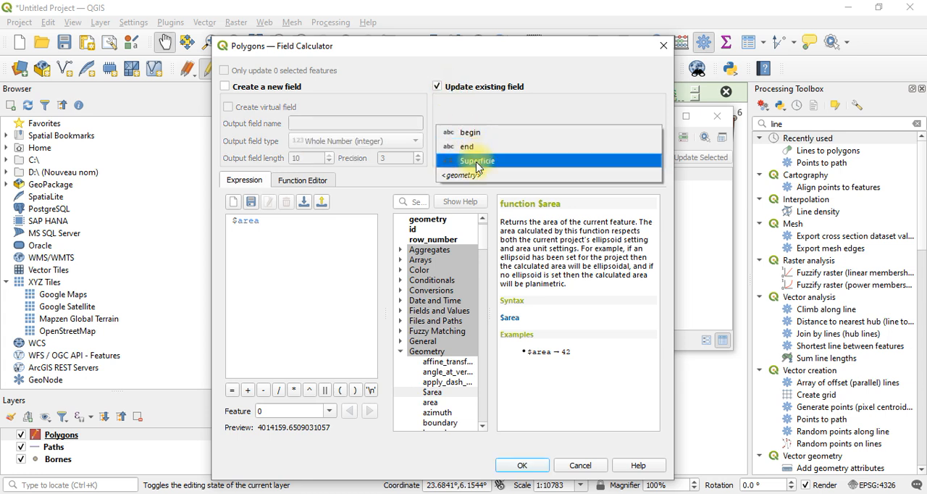
{"action": "left_click", "coordinate": [478, 160]}
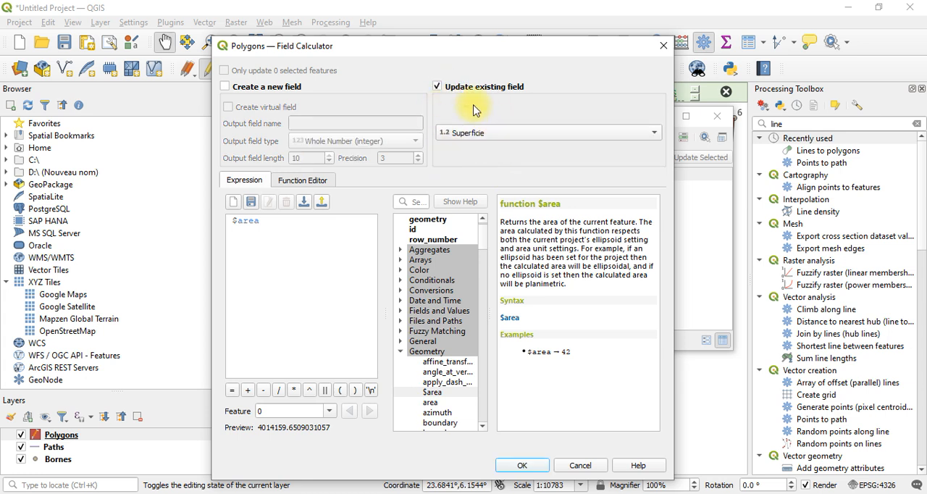
{"action": "left_click", "coordinate": [528, 469]}
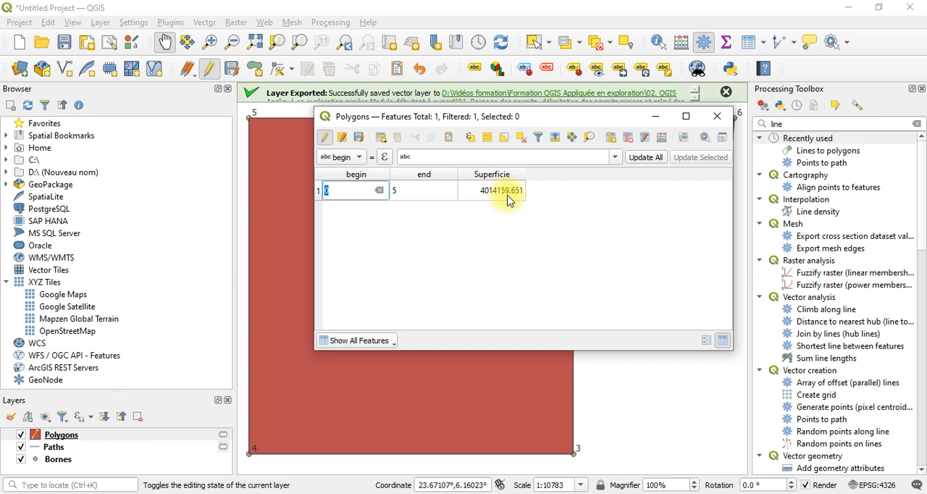
Save the Polygons layer edits, close its attribute table and turn off editing mode
{"action": "left_click", "coordinate": [360, 139]}
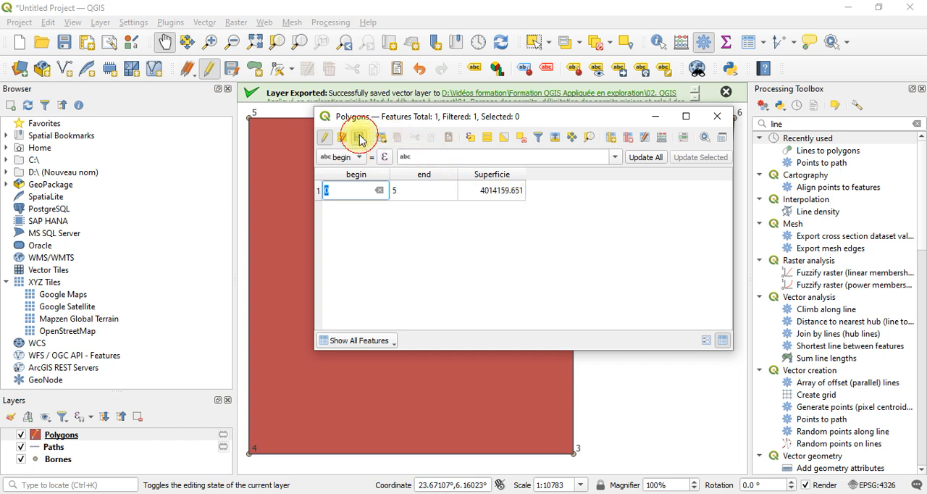
{"action": "left_click", "coordinate": [713, 122]}
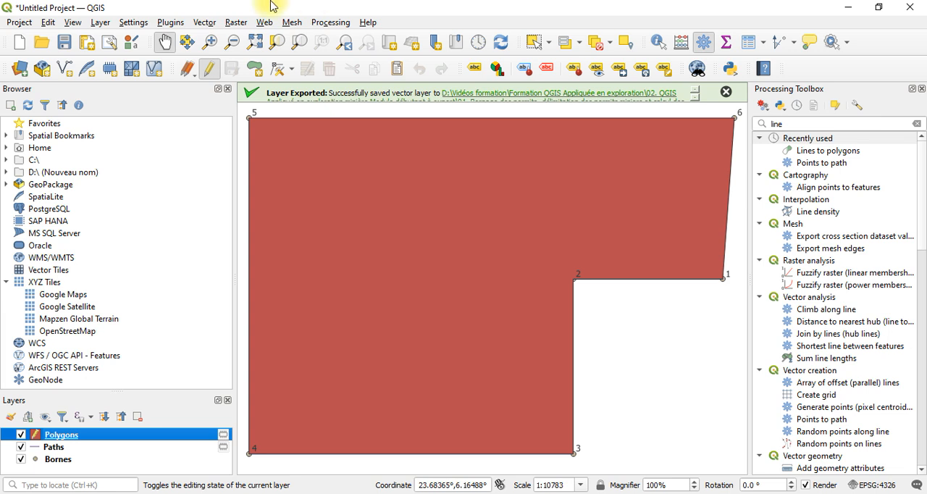
{"action": "left_click", "coordinate": [208, 70]}
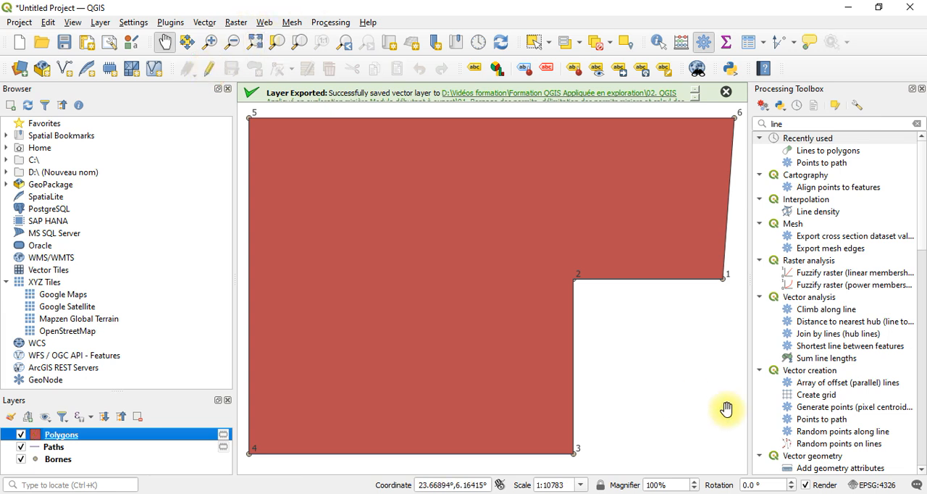